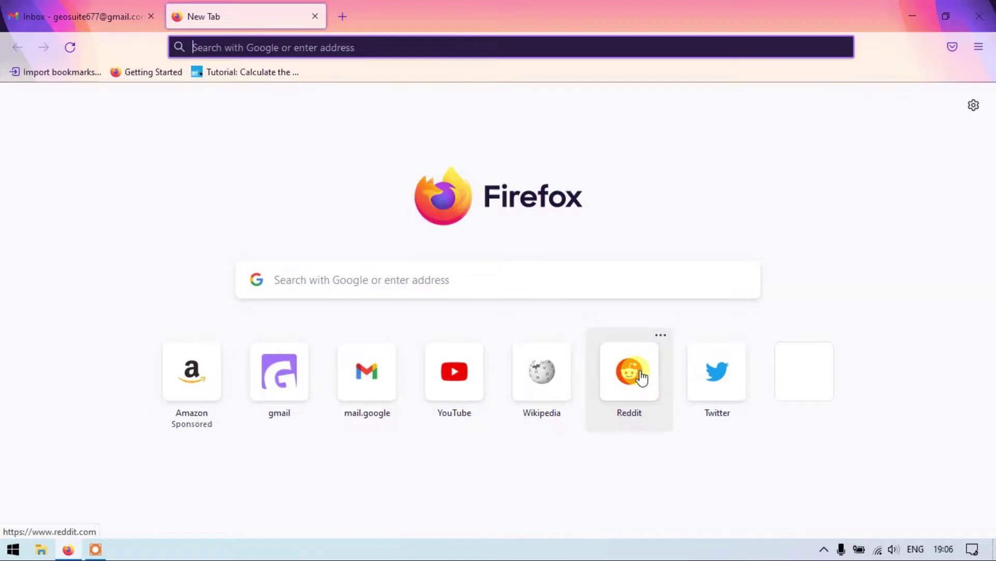
Search Google for 'earthexplorer' from the Firefox new tab page.
left_click(329, 46)
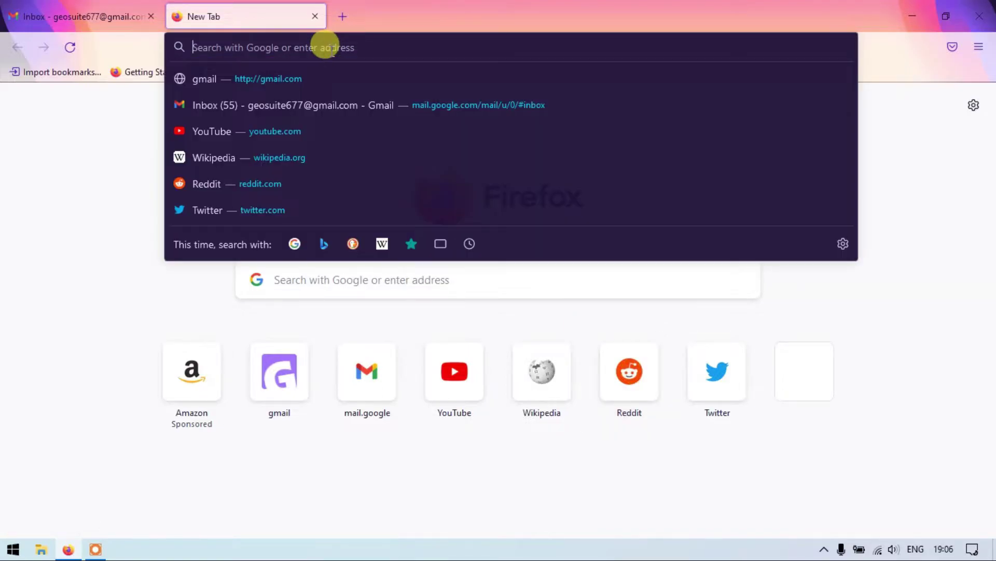
left_click(329, 271)
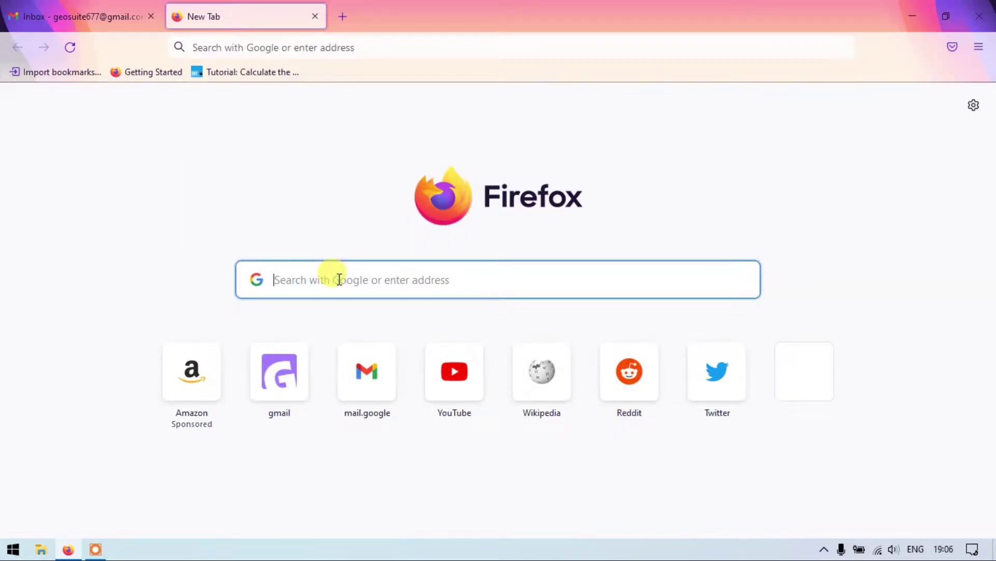
type("earth")
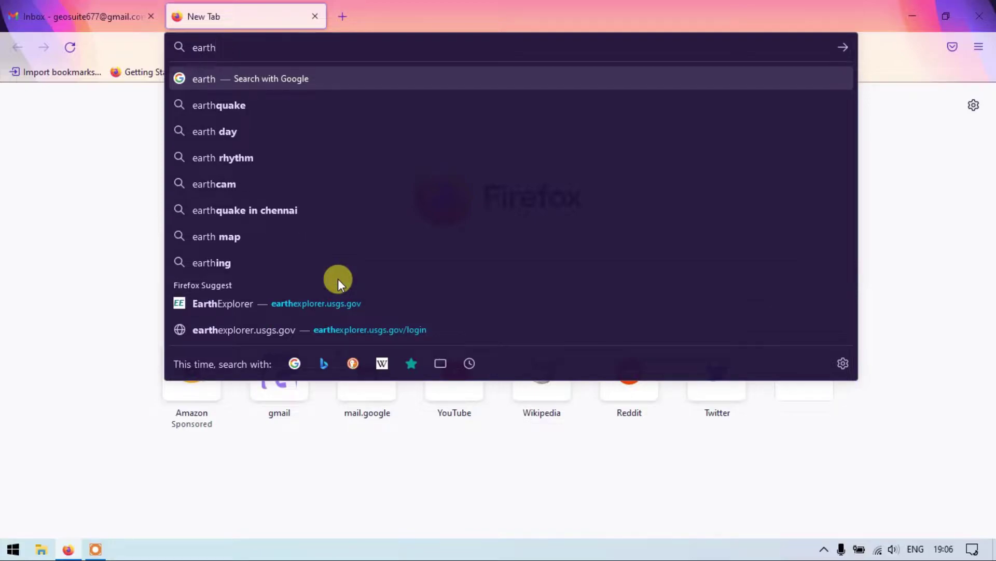
type("explorer")
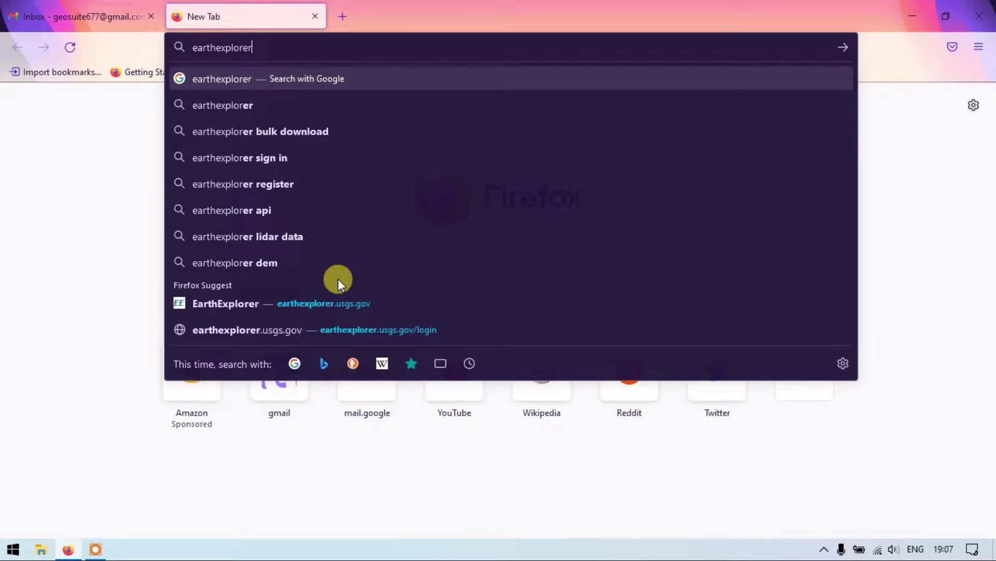
key("Return")
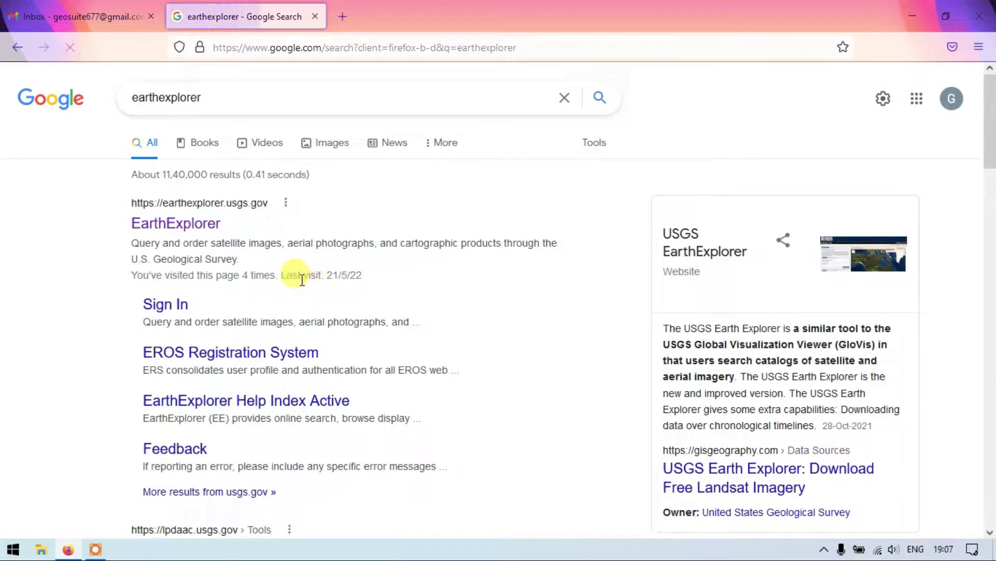
Open the EarthExplorer 'Sign In' result and scroll down the ERS login page.
left_click(173, 308)
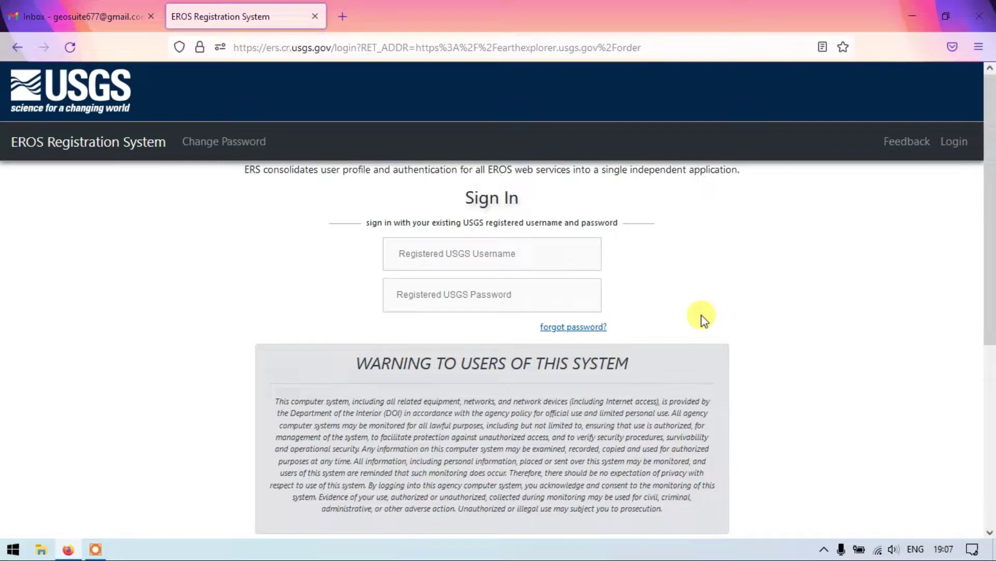
left_click_drag(463, 201, 532, 201)
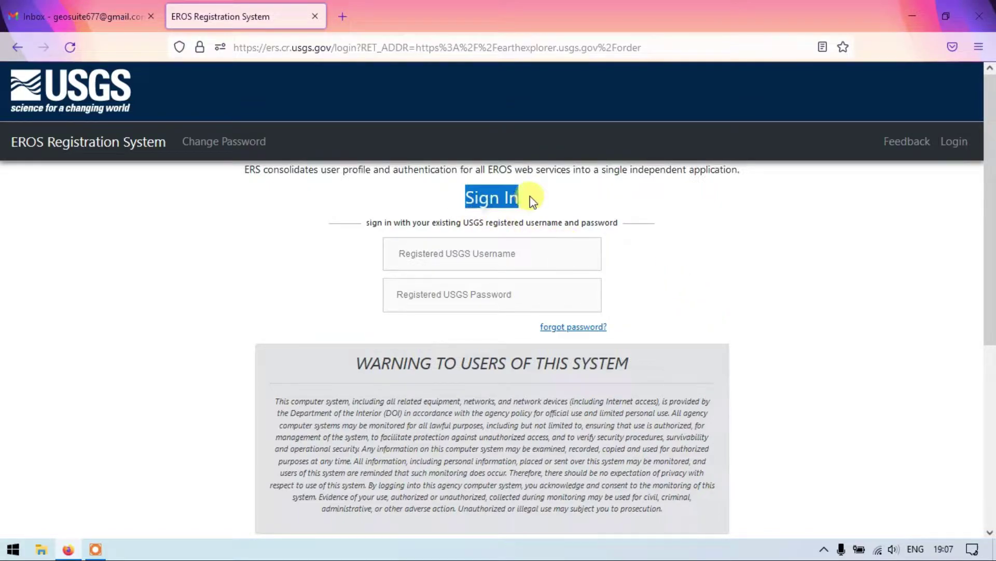
left_click(728, 256)
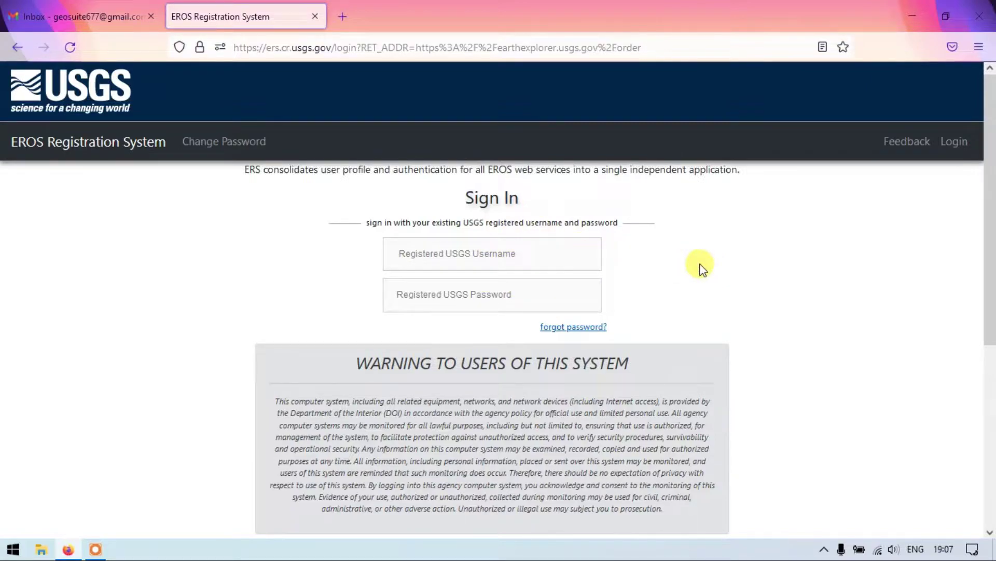
scroll(700, 266, "down", 5)
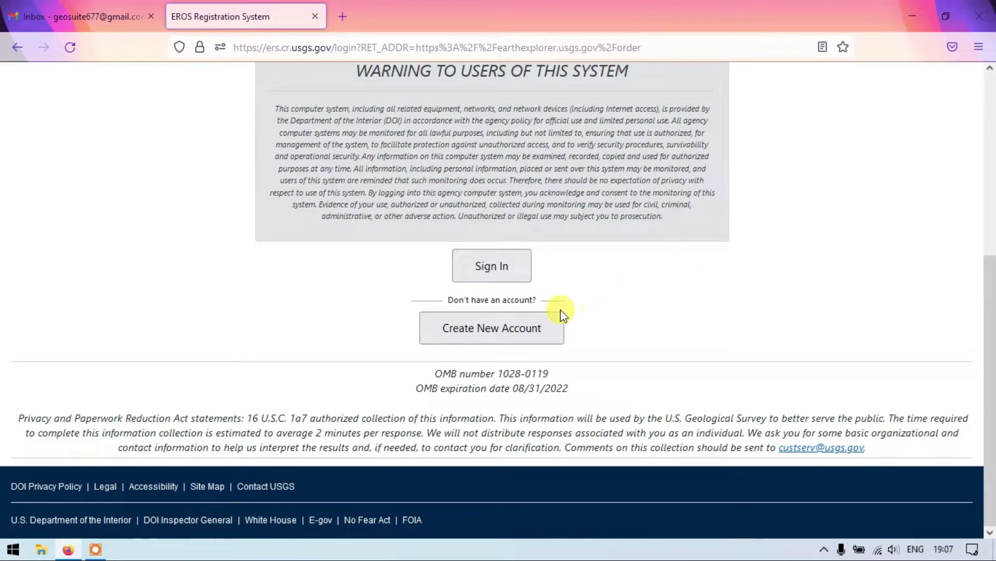
Open 'Create New Account' and review the allowed username characters, such as @ and underscore.
left_click(504, 334)
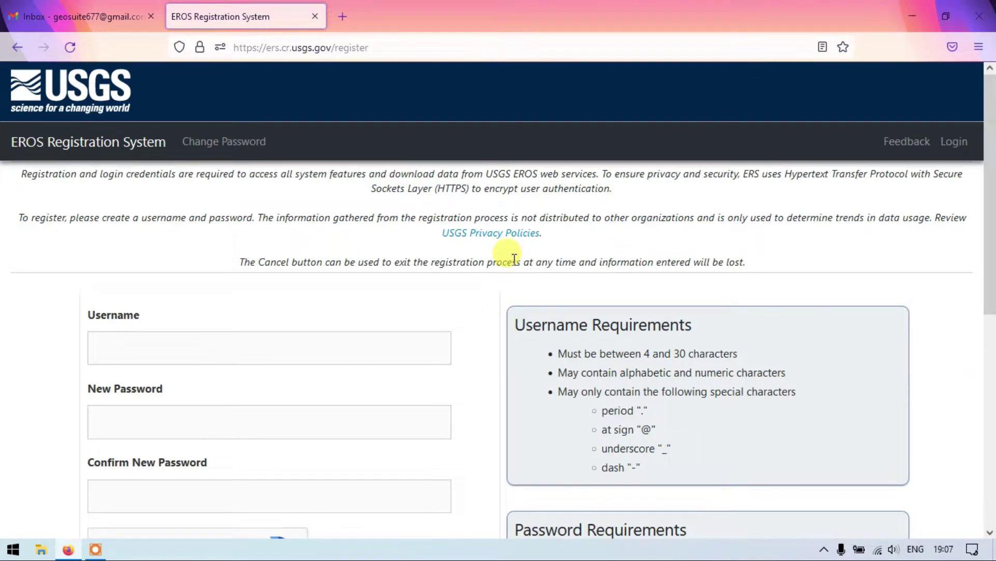
scroll(513, 258, "down", 2)
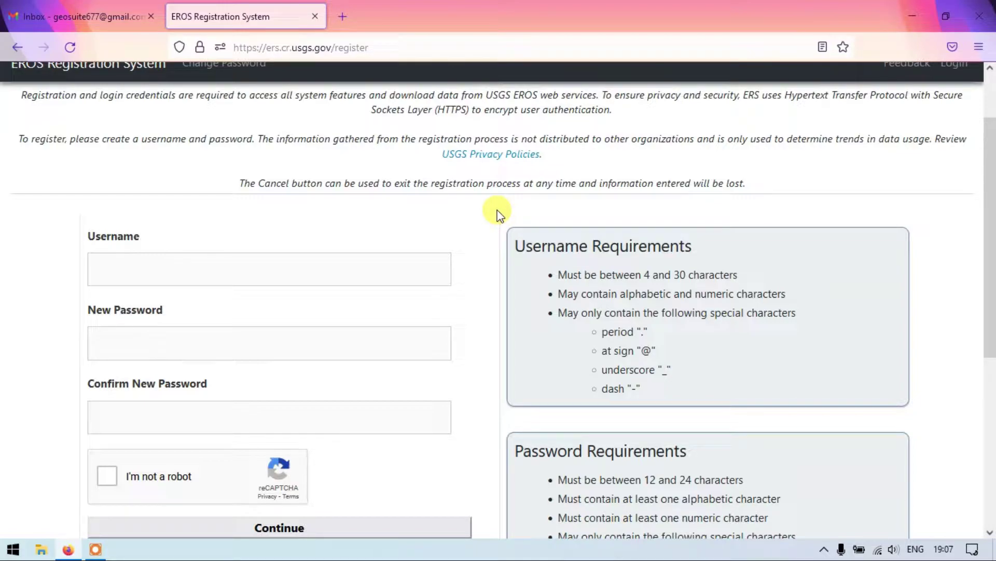
scroll(500, 214, "down", 2)
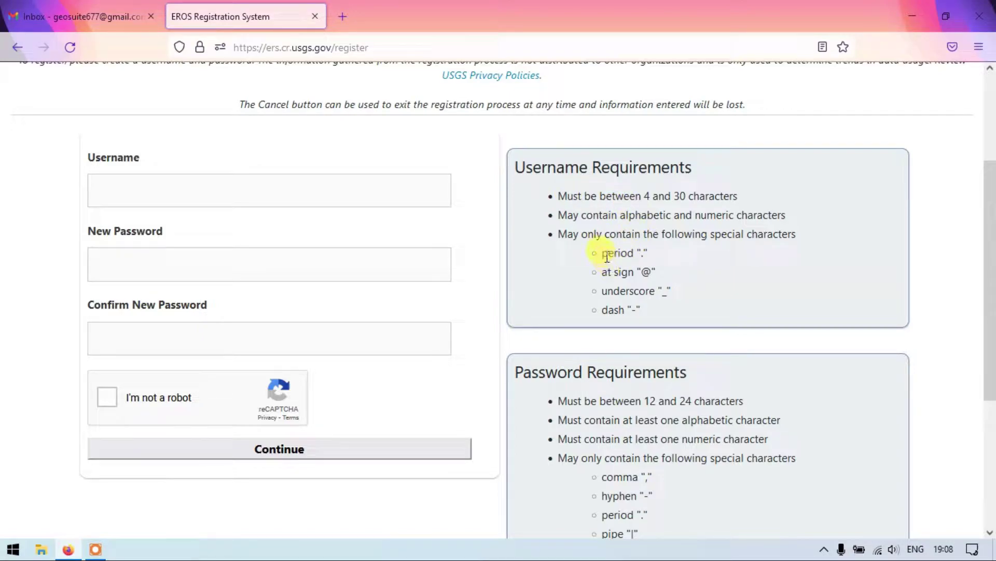
double_click(646, 271)
double_click(666, 292)
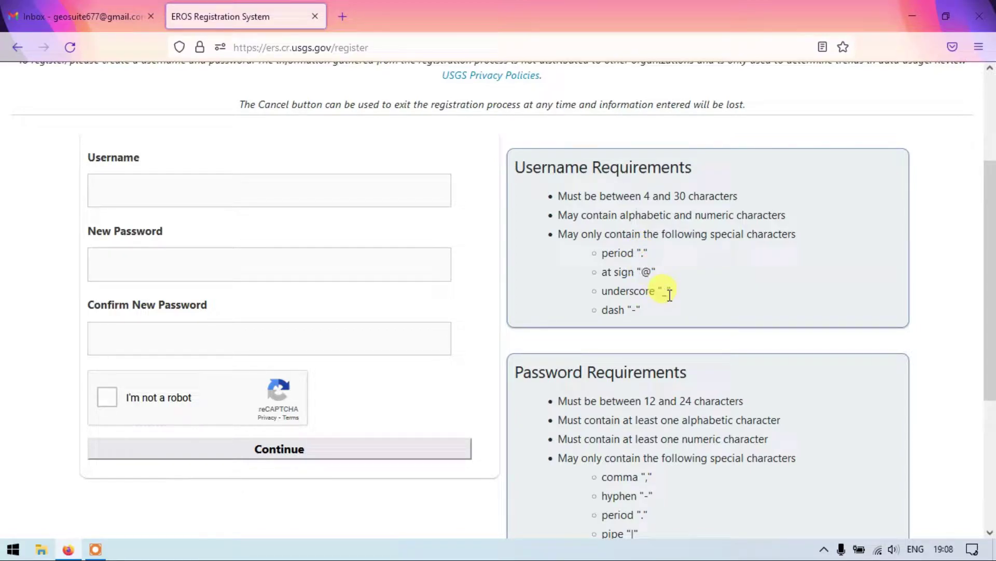
double_click(634, 309)
left_click(335, 198)
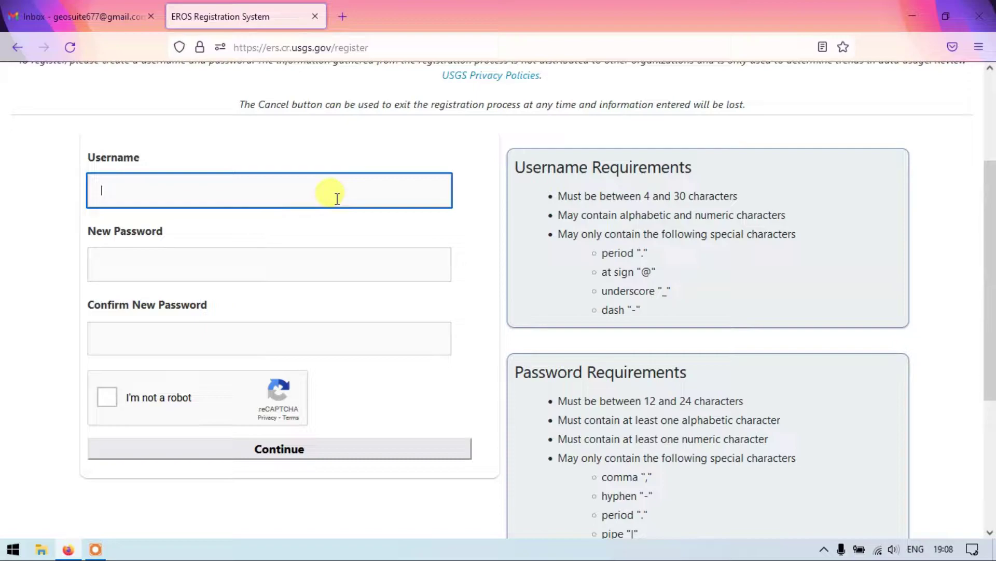
Enter the chosen username in the Username field.
type("TerraSpatial@")
left_click(179, 265)
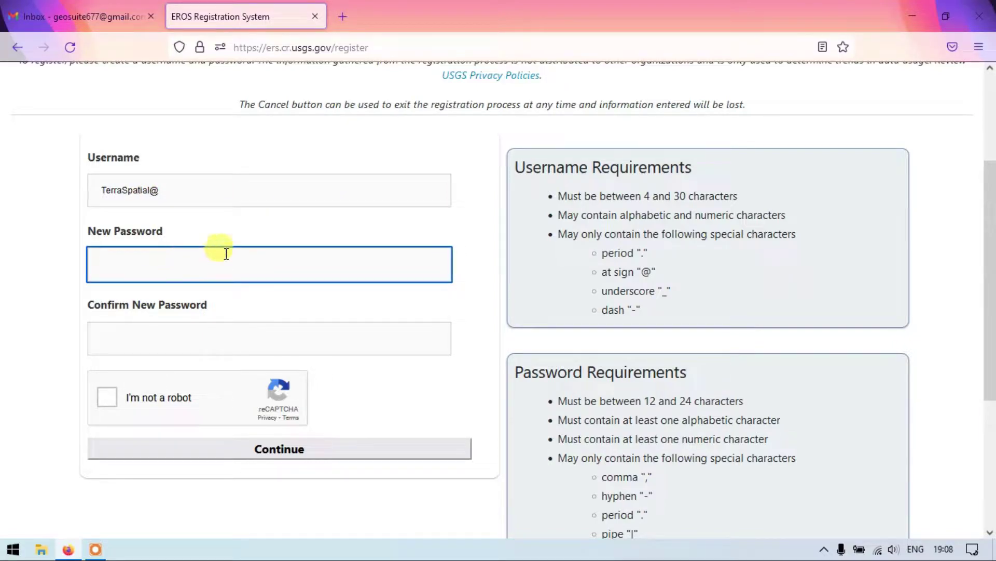
scroll(579, 288, "down", 3)
scroll(579, 288, "up", 2)
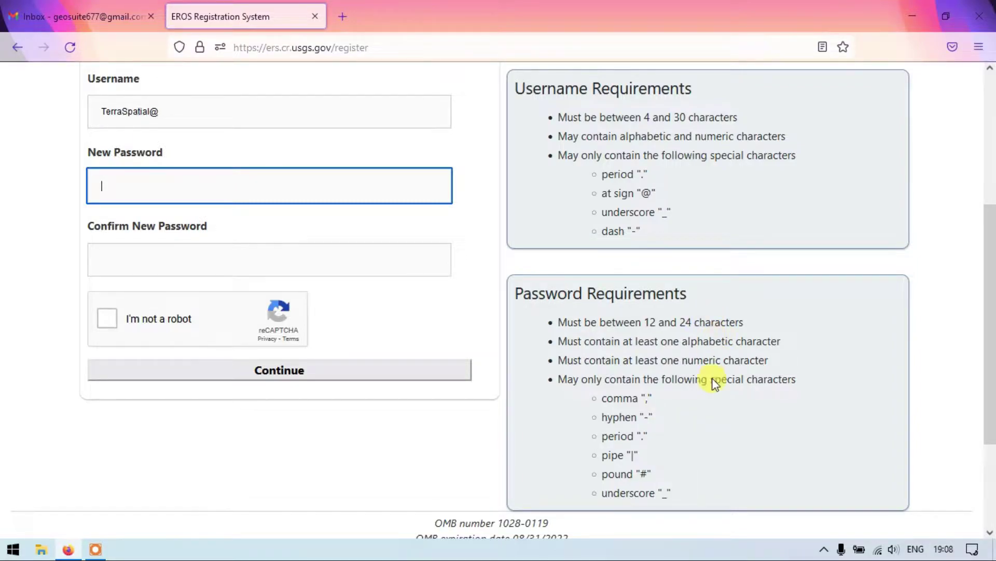
scroll(681, 408, "down", 2)
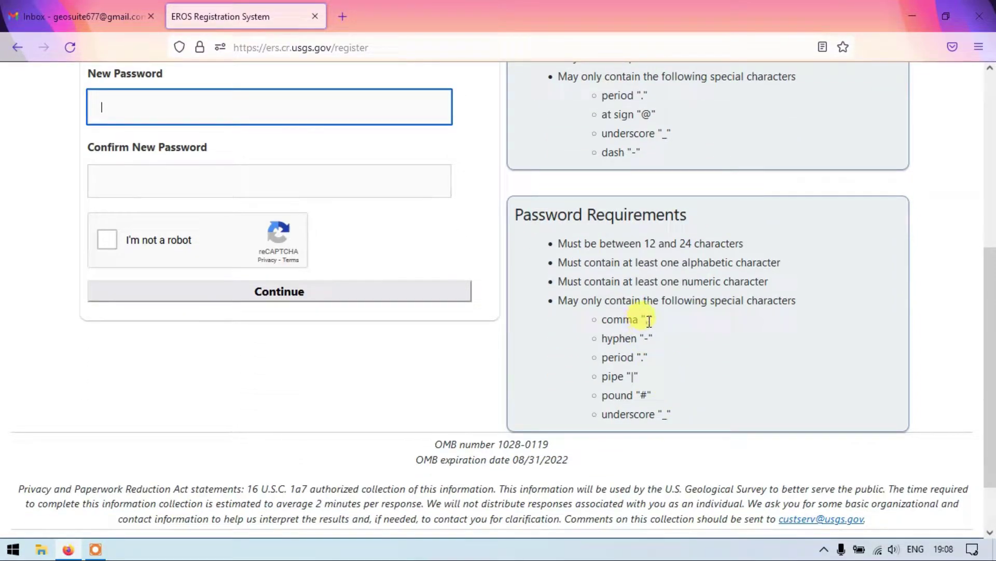
Review the Password Requirements, including the allowed # character, and return to New Password.
left_click(632, 376)
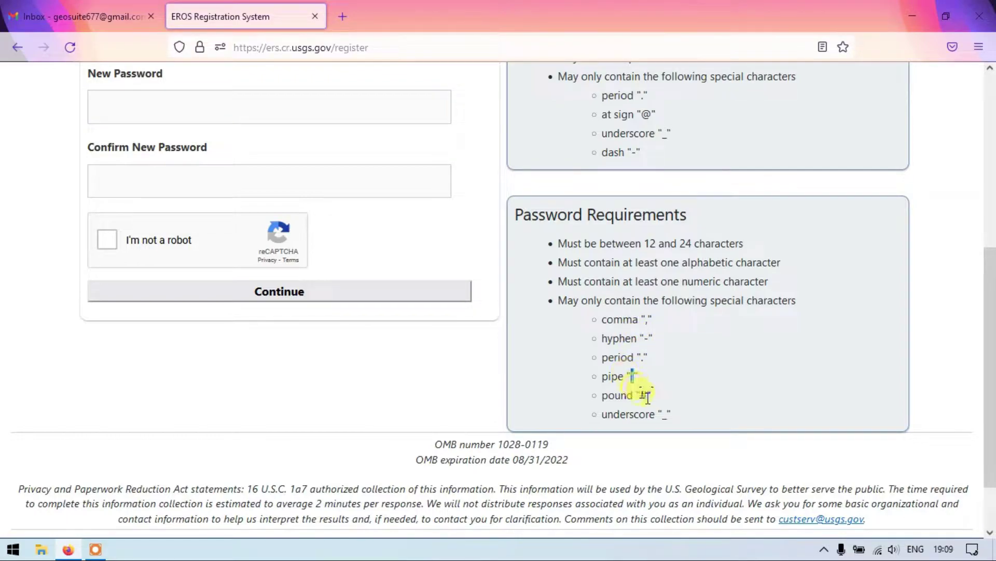
double_click(644, 396)
left_click(667, 413)
left_click(709, 372)
scroll(710, 372, "up", 3)
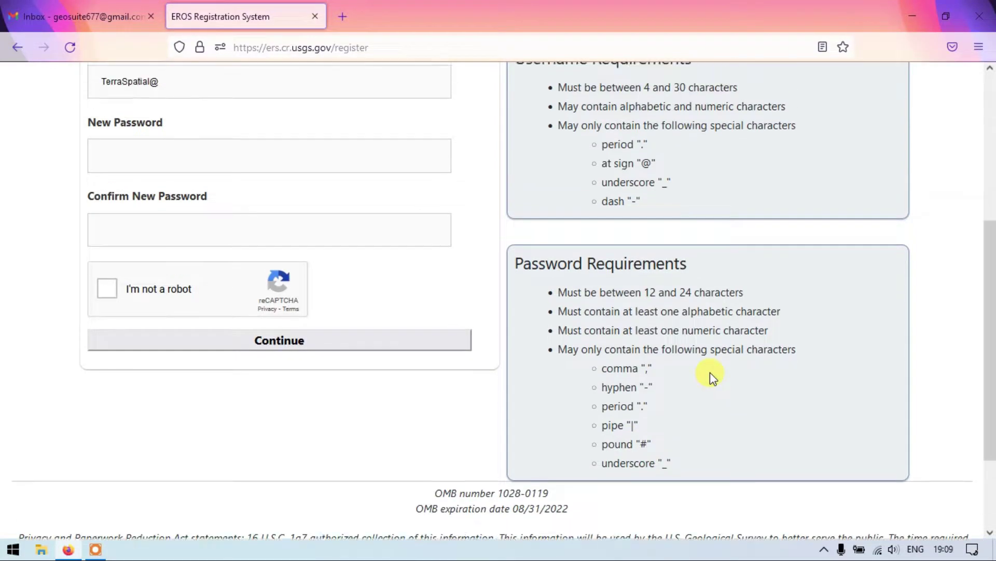
left_click(247, 264)
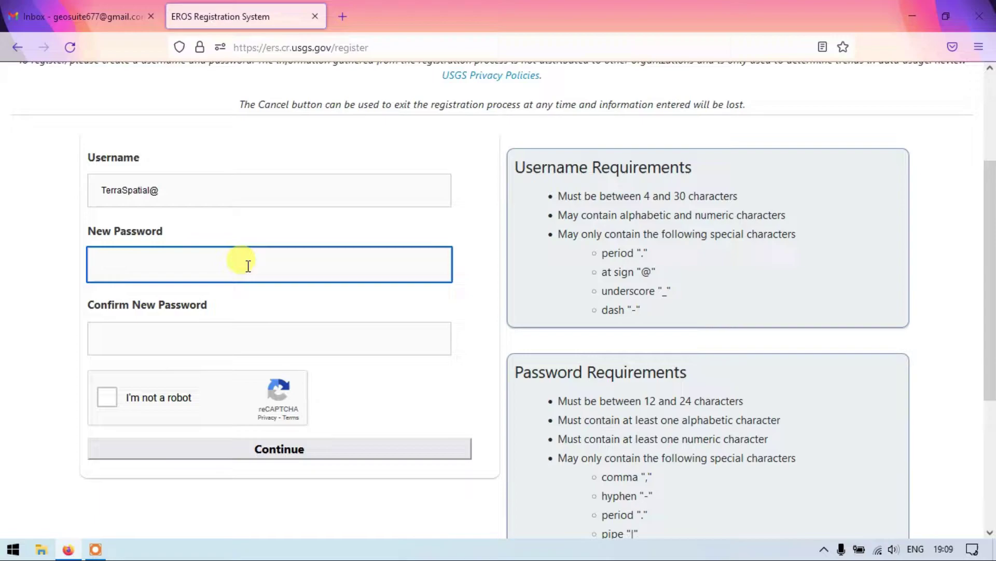
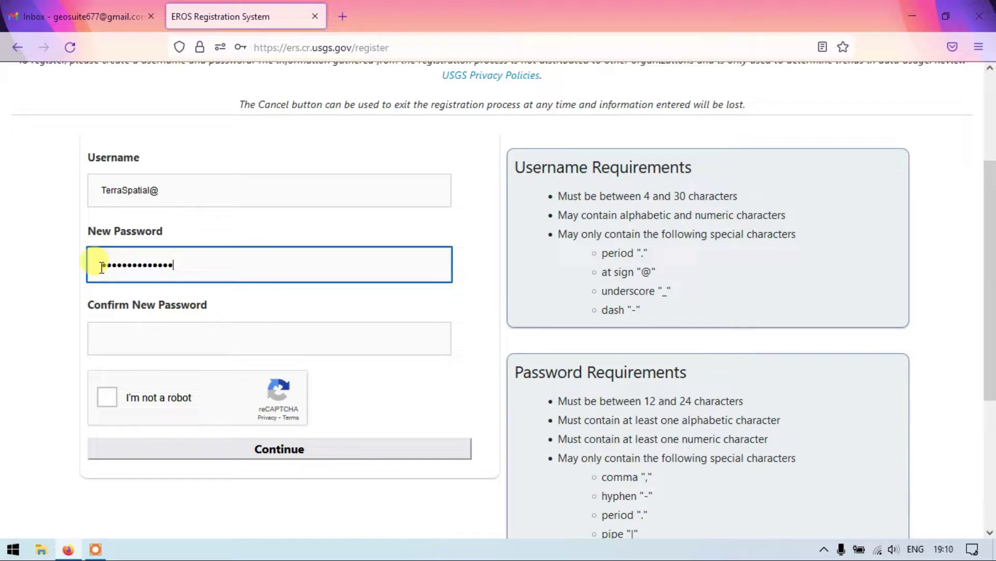
Enter and confirm the account password, tick 'I'm not a robot', and continue.
scroll(678, 475, "down", 2)
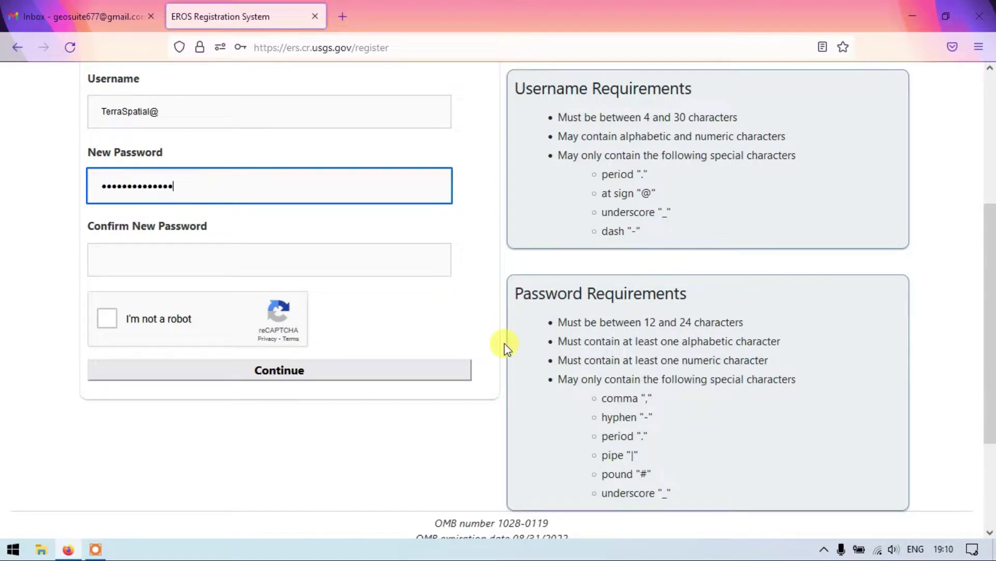
type("1")
left_click(179, 254)
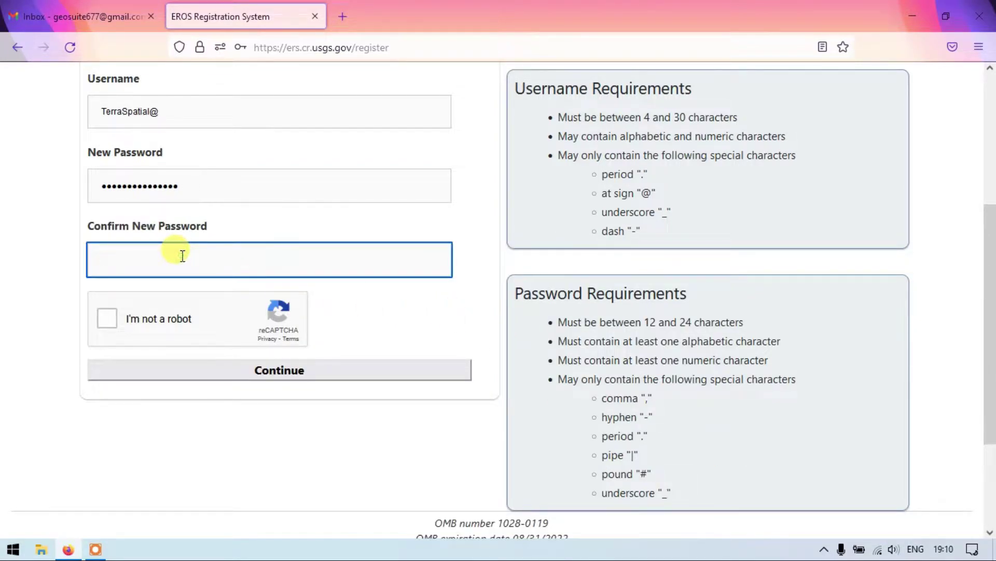
left_click(111, 322)
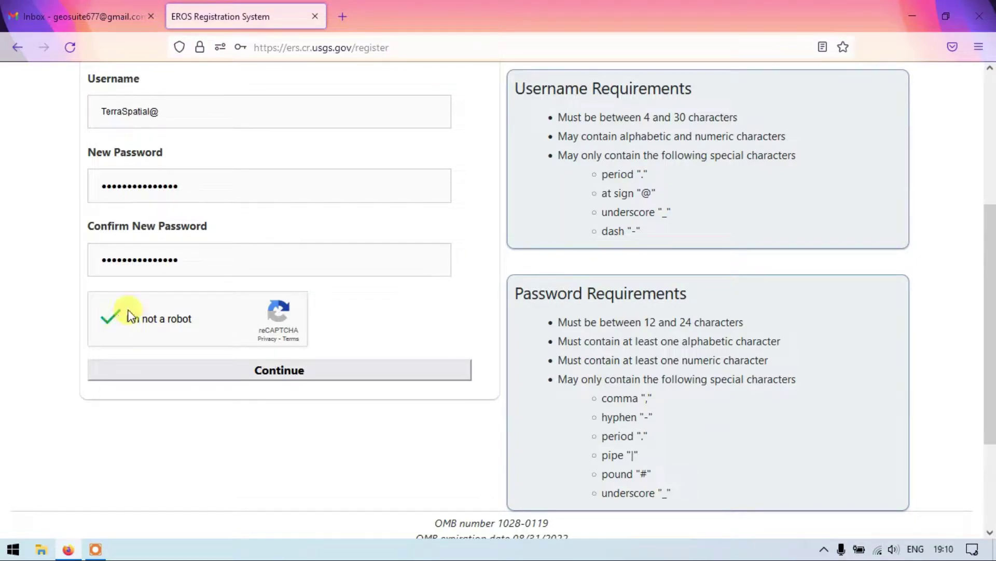
left_click(303, 370)
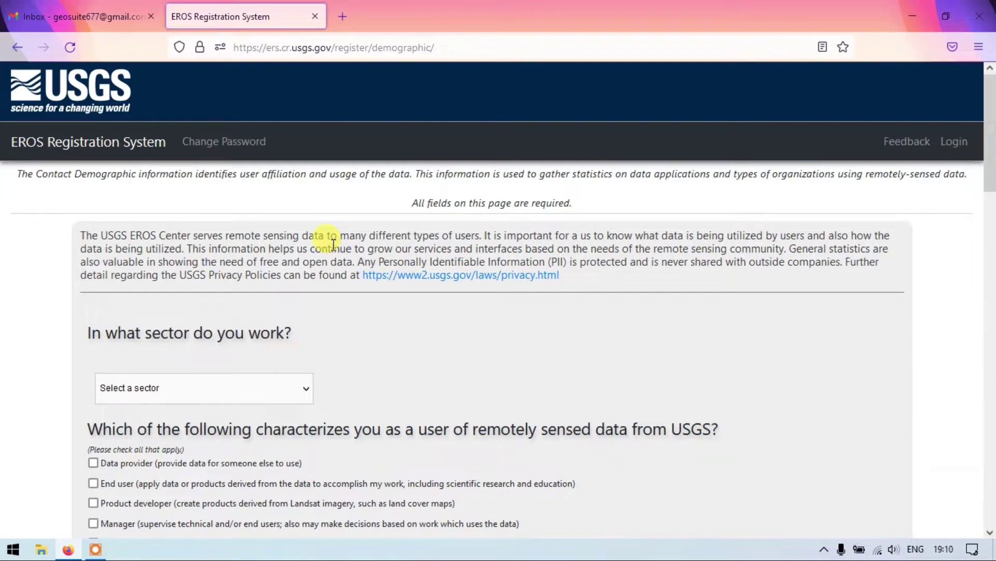
Choose Academic Institution as the work sector and No for U.S. Federal Agency employment.
scroll(332, 245, "down", 2)
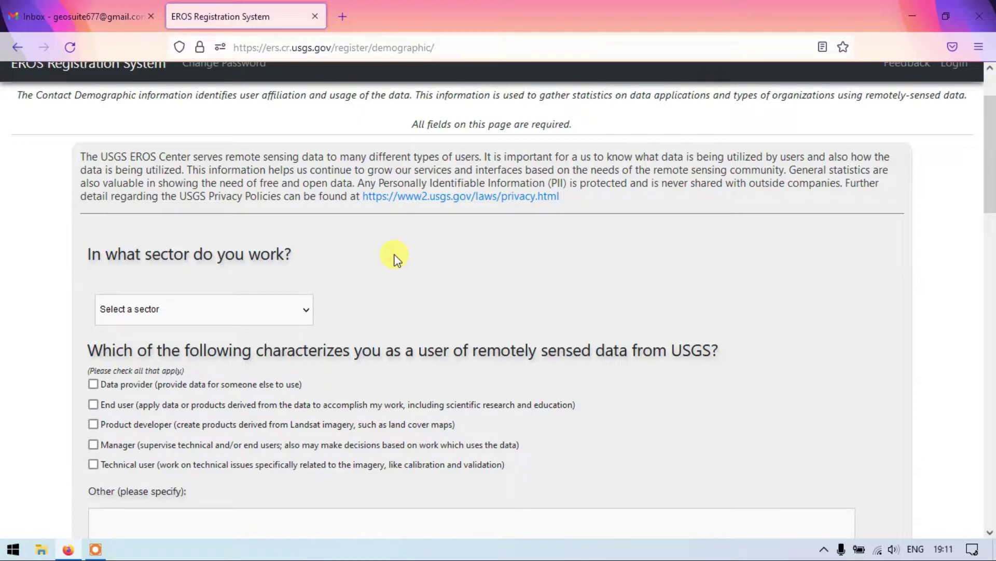
left_click(296, 309)
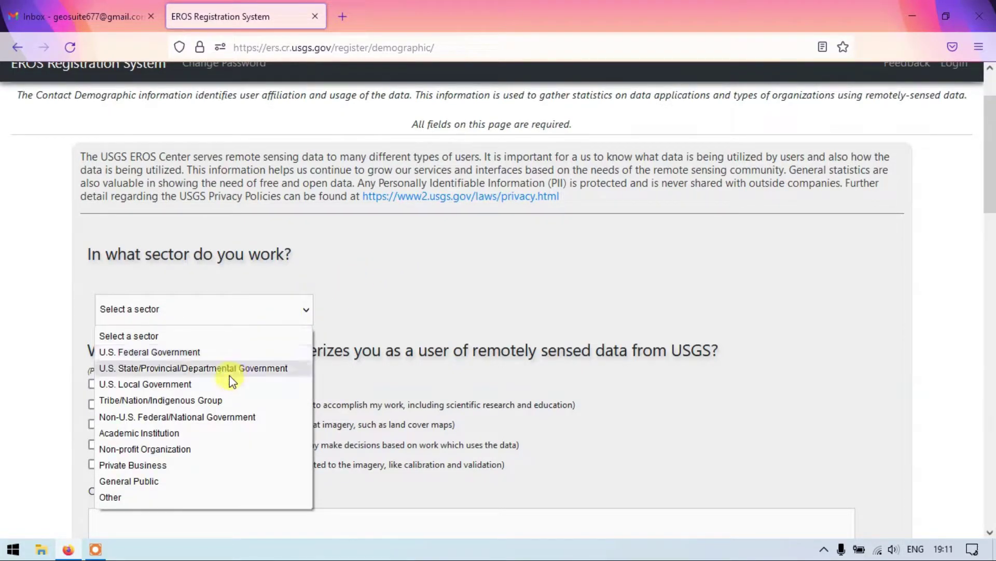
left_click(189, 434)
scroll(342, 267, "down", 3)
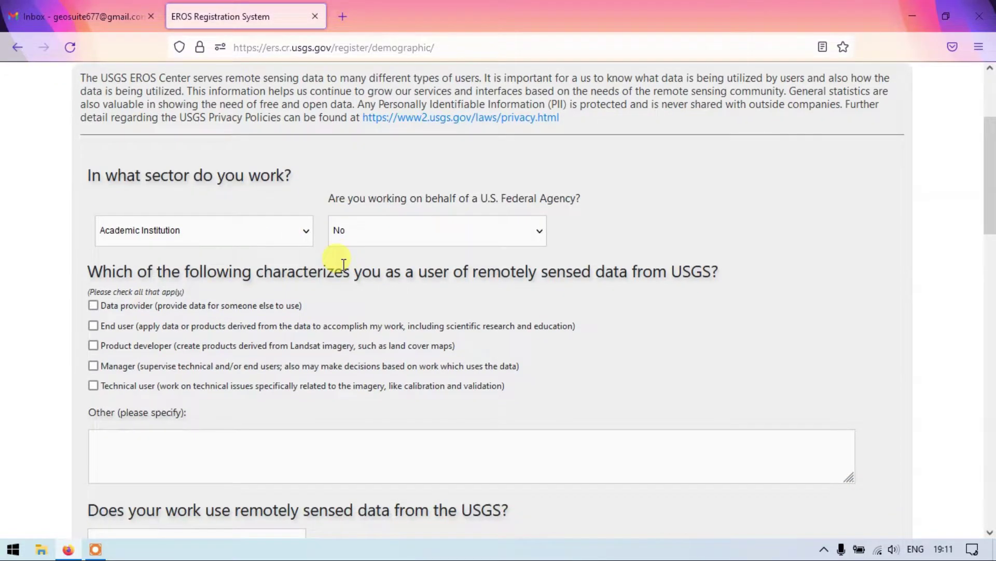
left_click(404, 240)
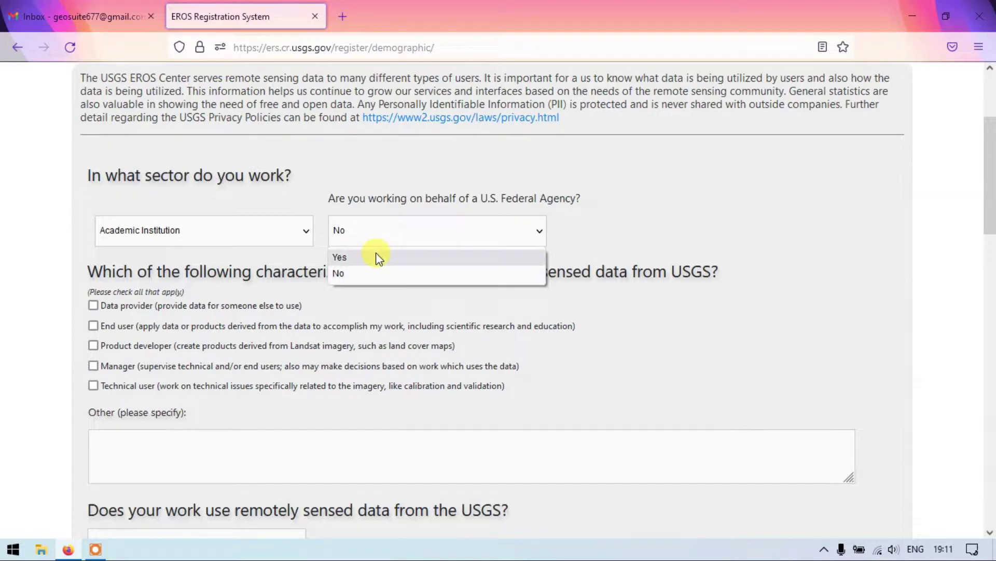
left_click(356, 273)
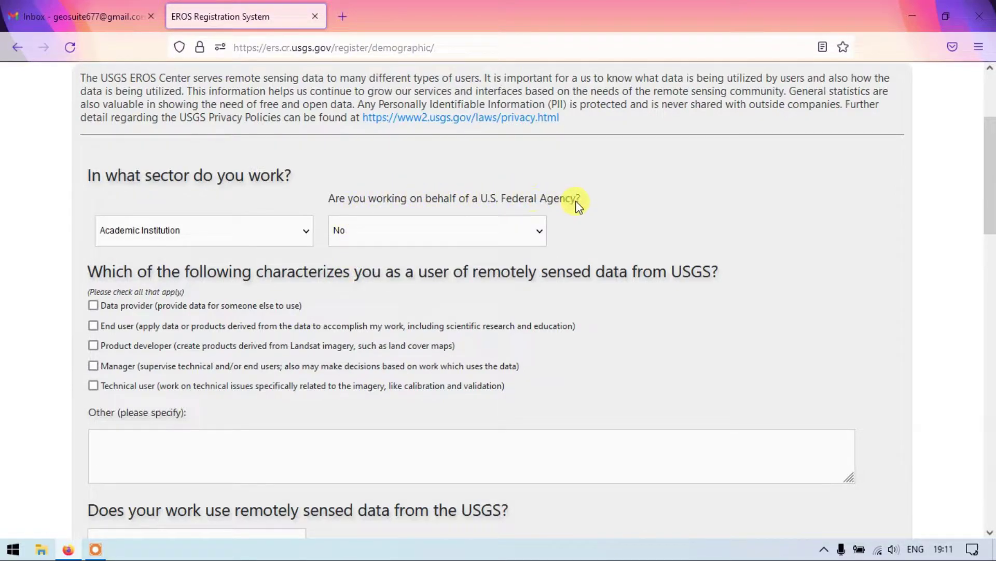
left_click(237, 232)
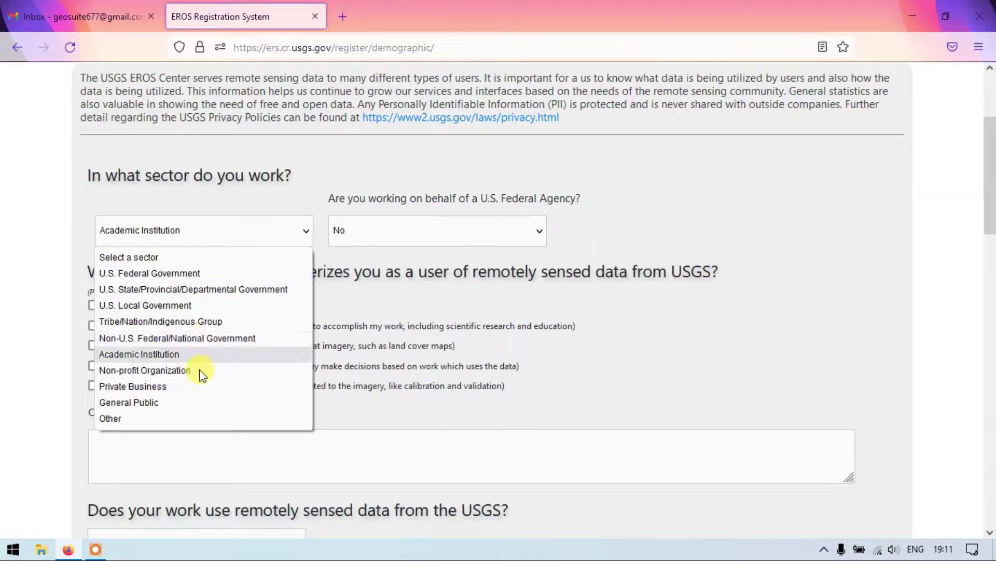
left_click(366, 165)
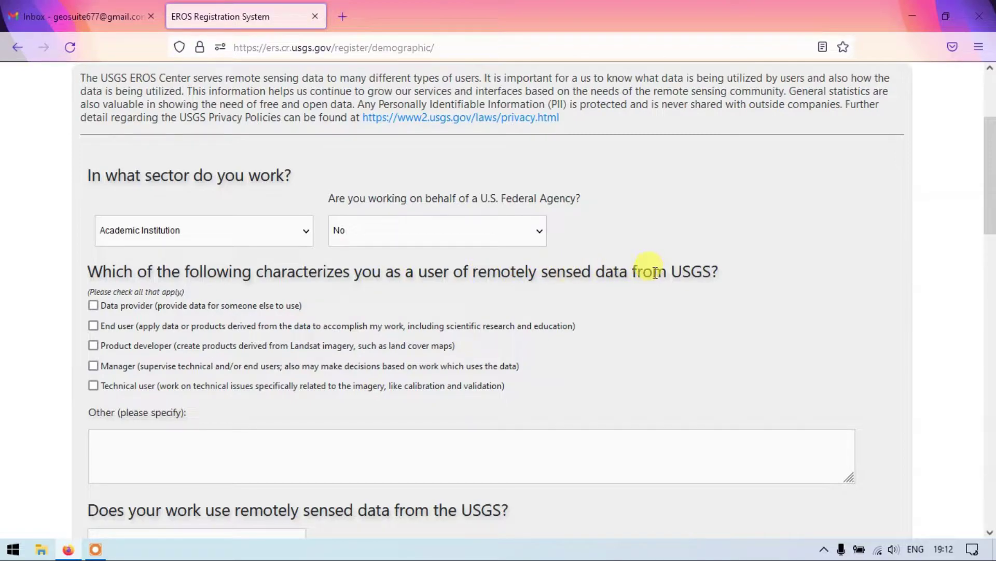
Tick the 'End user' checkbox and place the cursor in 'Other (please specify)'.
scroll(483, 267, "down", 2)
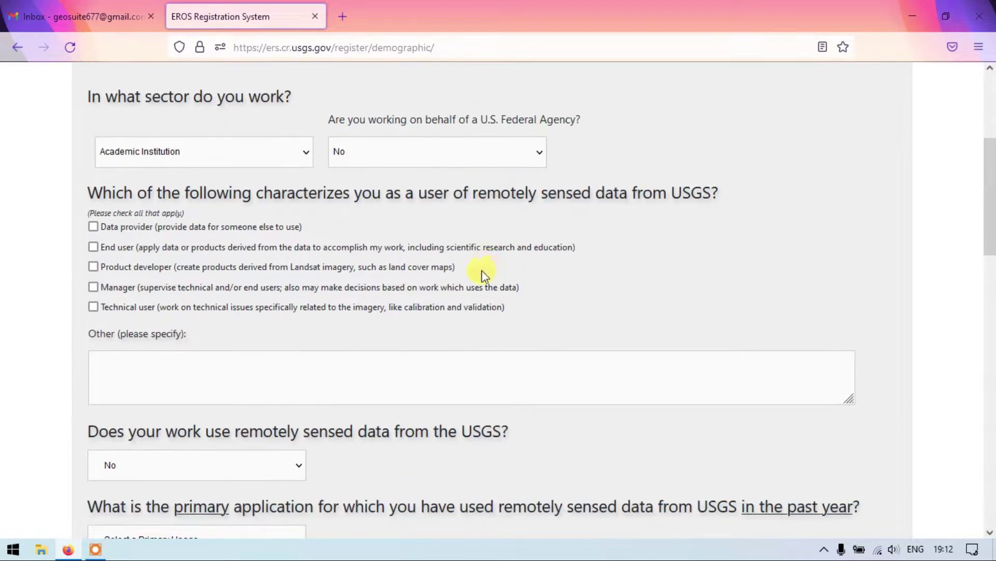
left_click(93, 247)
left_click(94, 247)
left_click(114, 362)
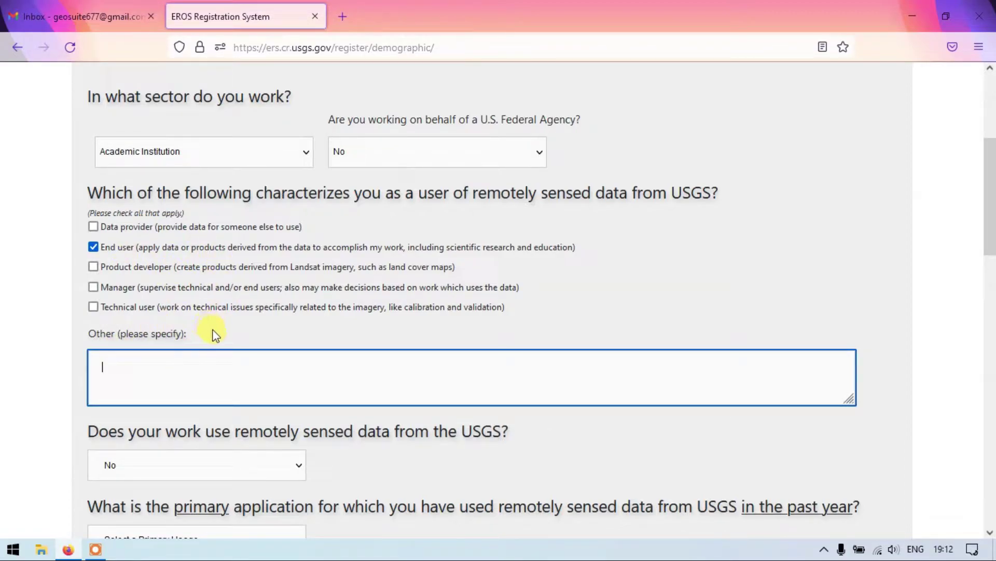
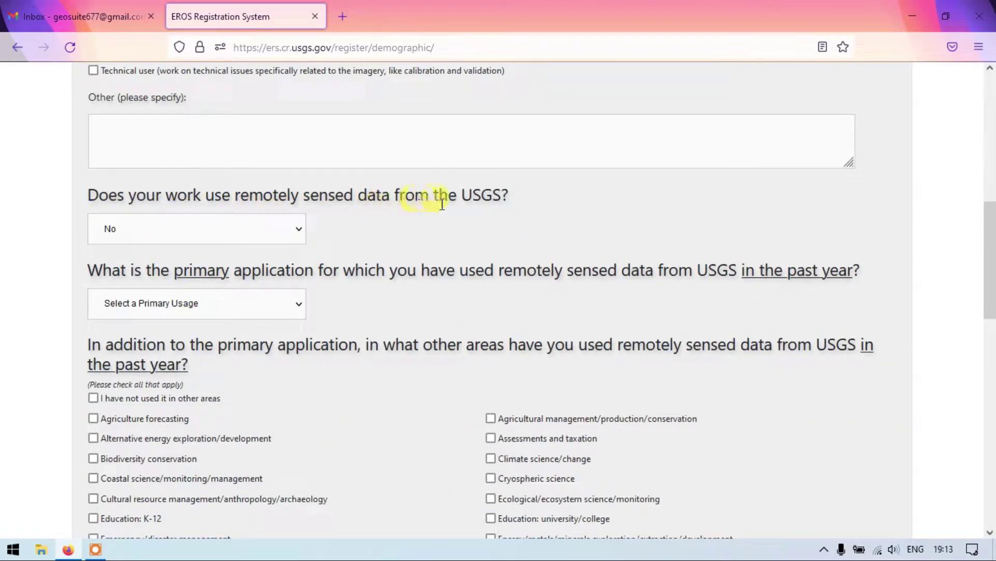
Answer Yes to using USGS remotely sensed data and set operational work back to 50%.
left_click(279, 227)
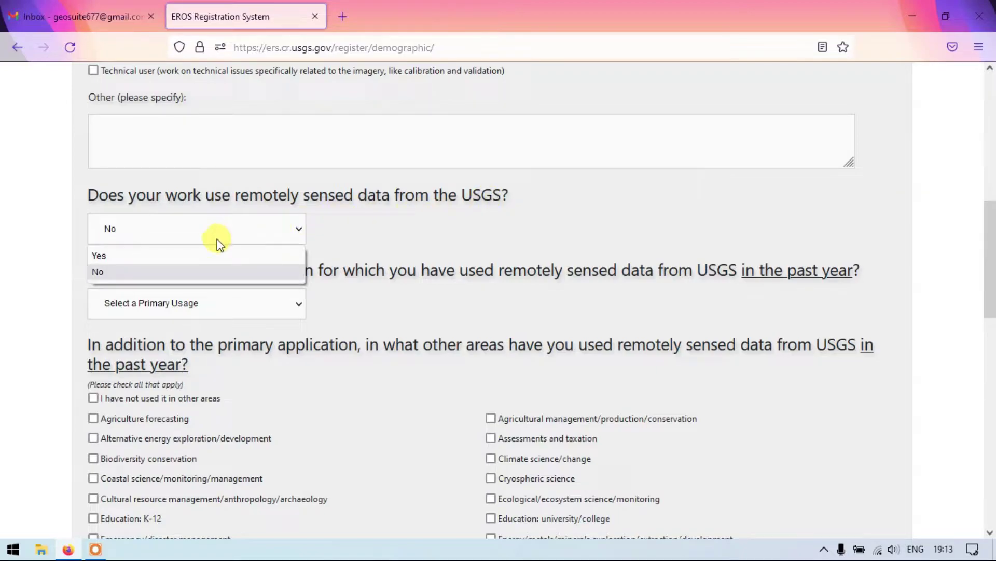
left_click(133, 254)
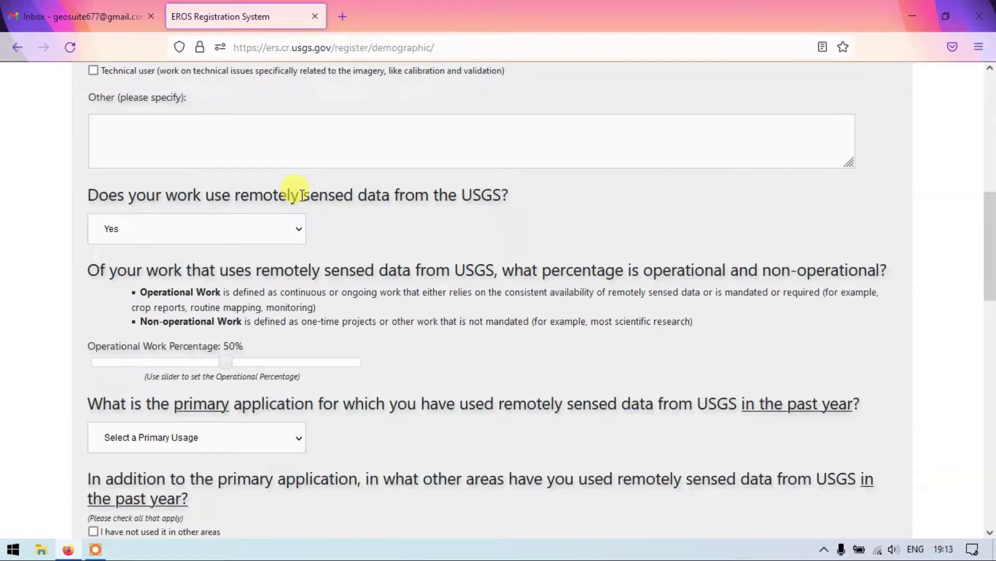
scroll(412, 194, "down", 2)
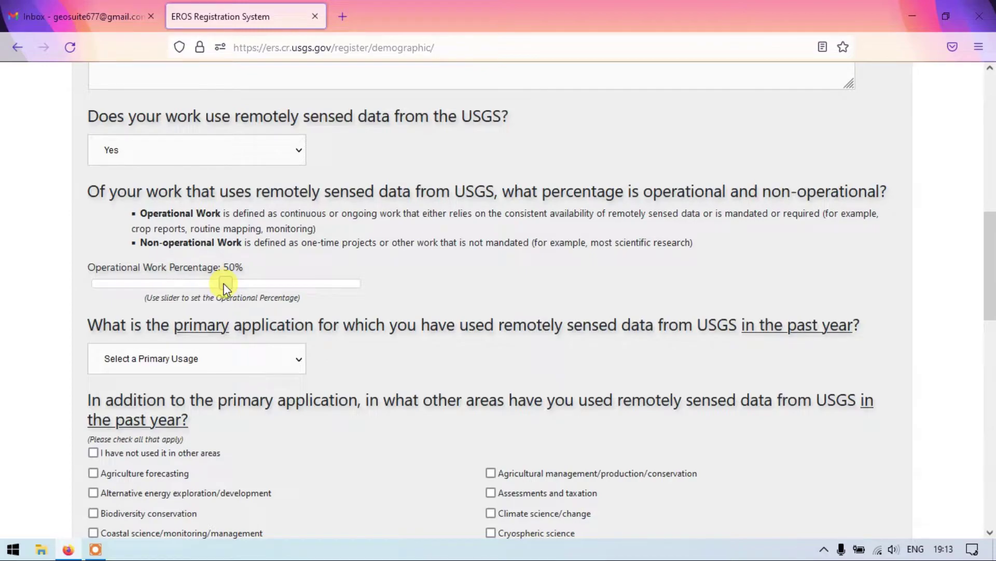
left_click_drag(224, 284, 237, 284)
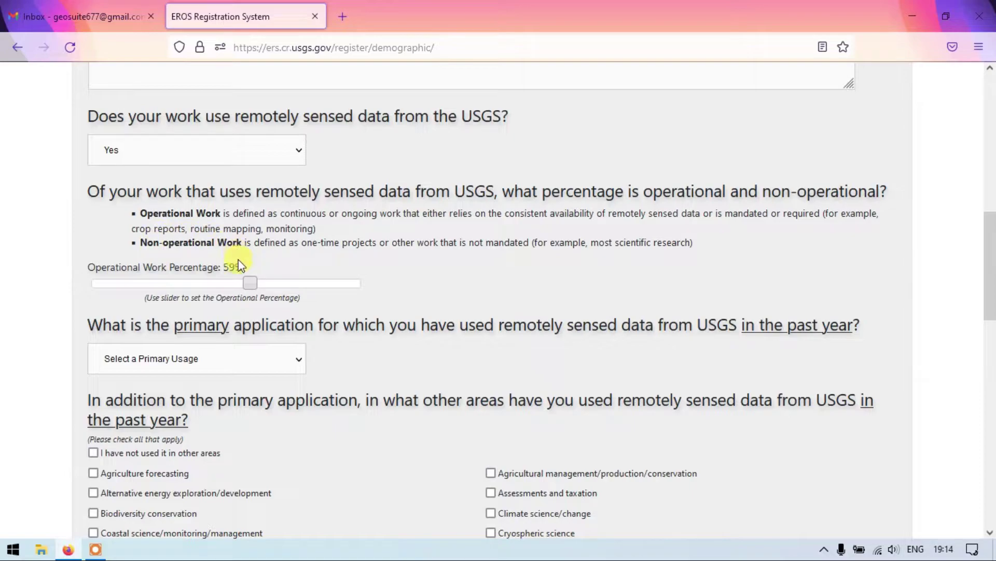
left_click_drag(247, 285, 227, 291)
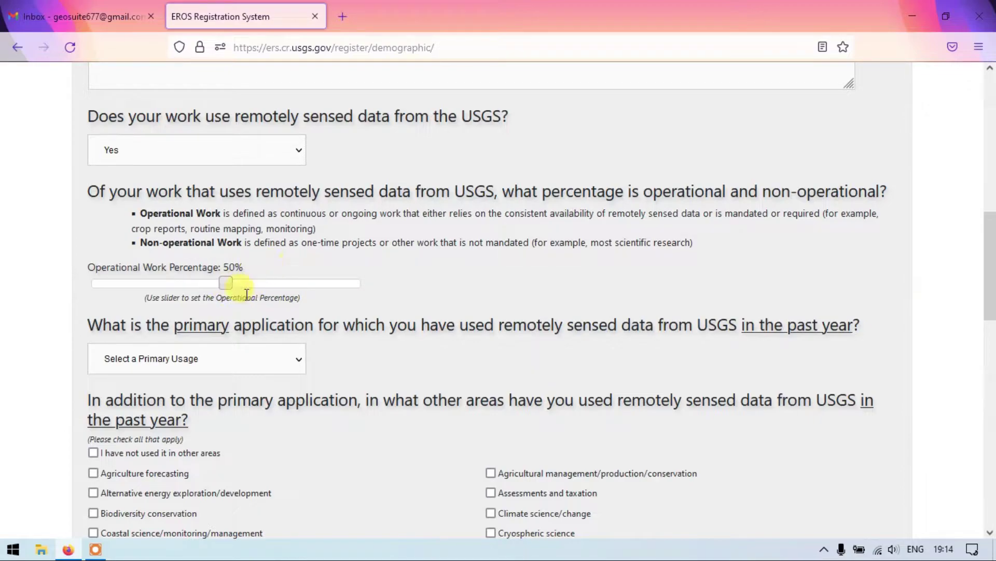
scroll(341, 301, "down", 3)
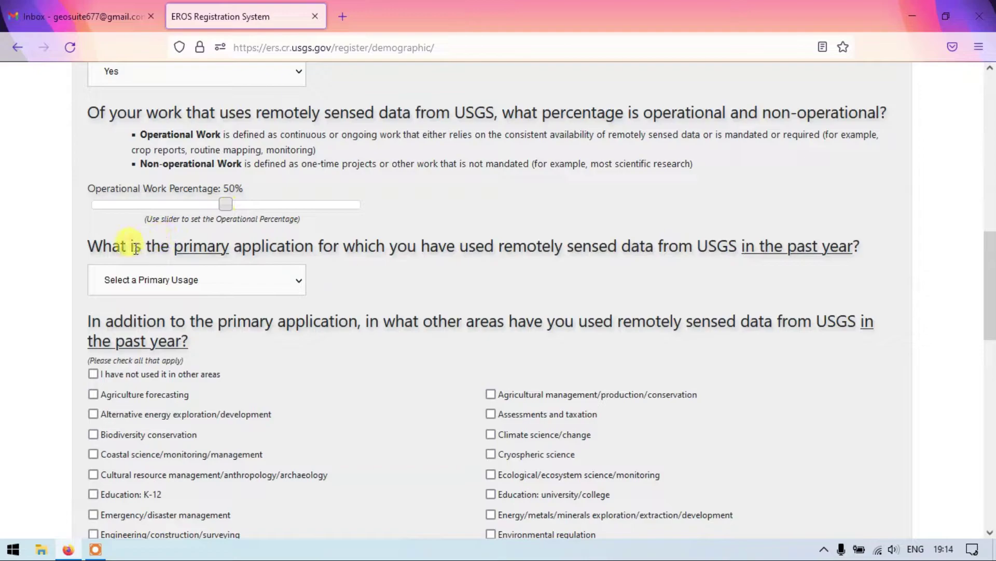
Set the primary usage to Education: university/college.
scroll(136, 249, "down", 3)
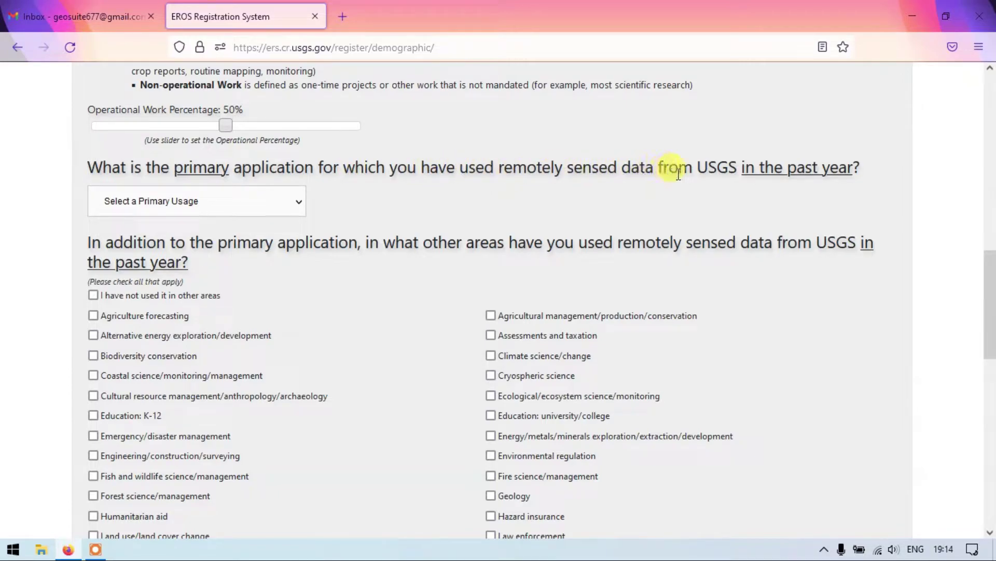
left_click(287, 202)
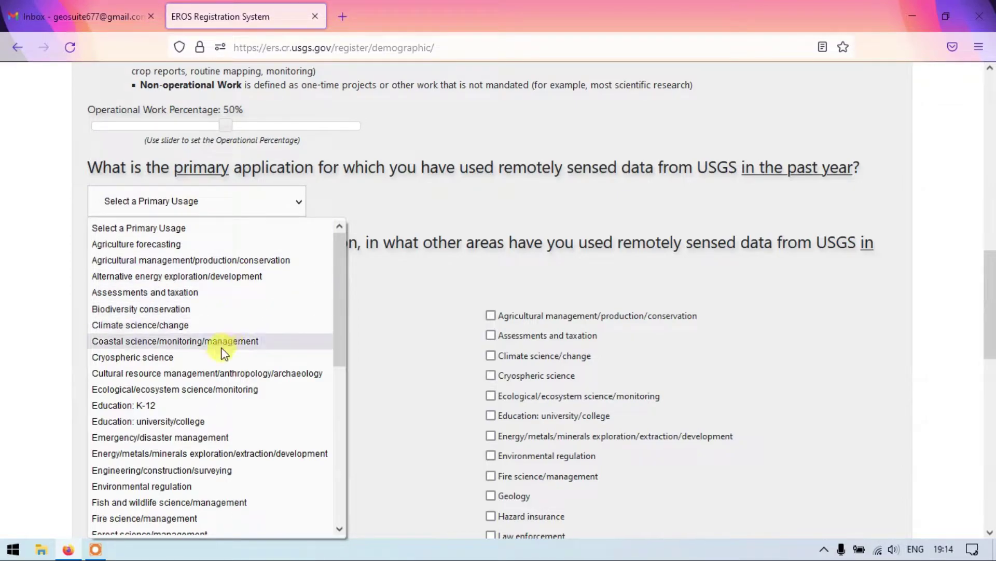
left_click(188, 421)
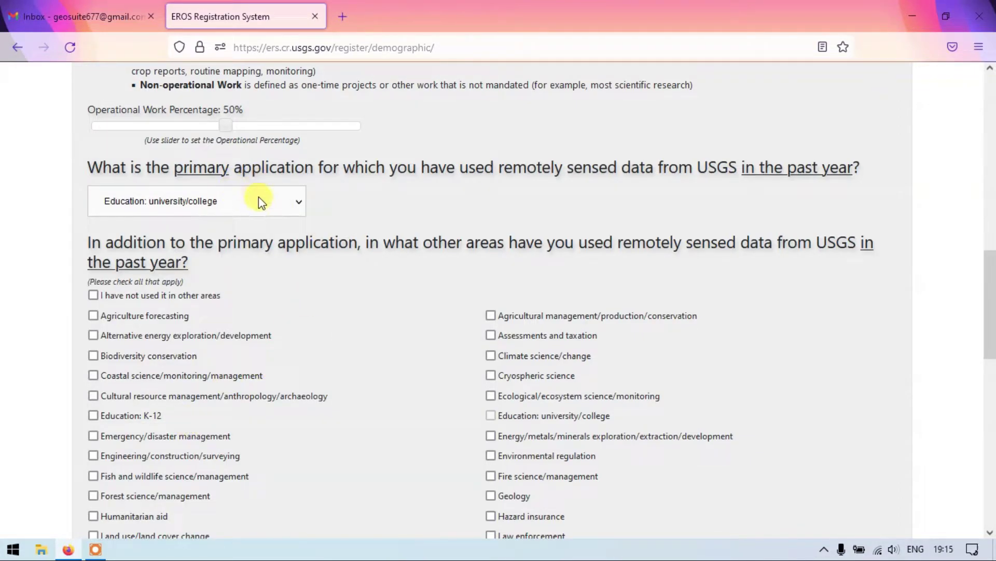
Tick Education: K-12 and Land use/land cover change as other areas of use.
scroll(320, 230, "down", 2)
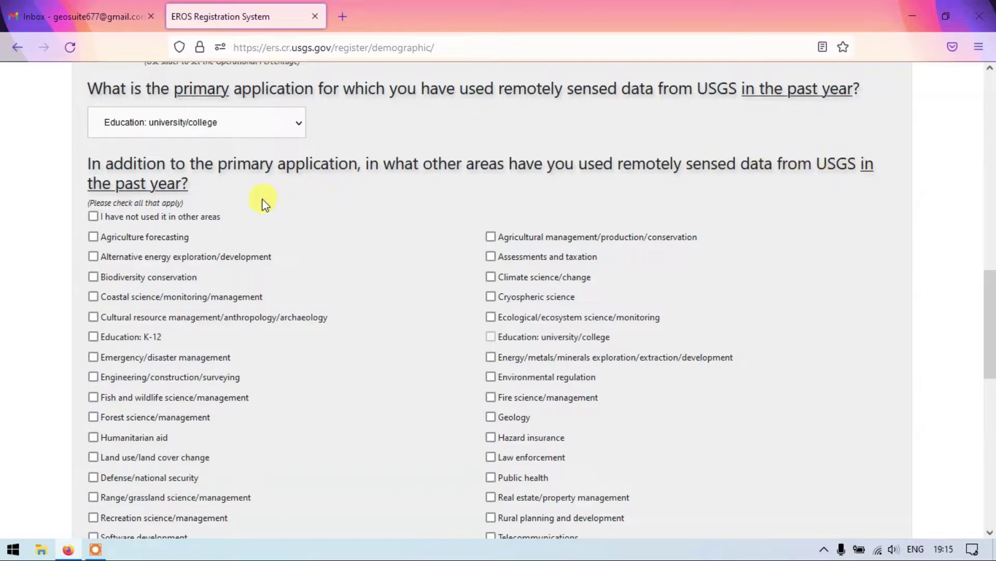
scroll(280, 196, "down", 2)
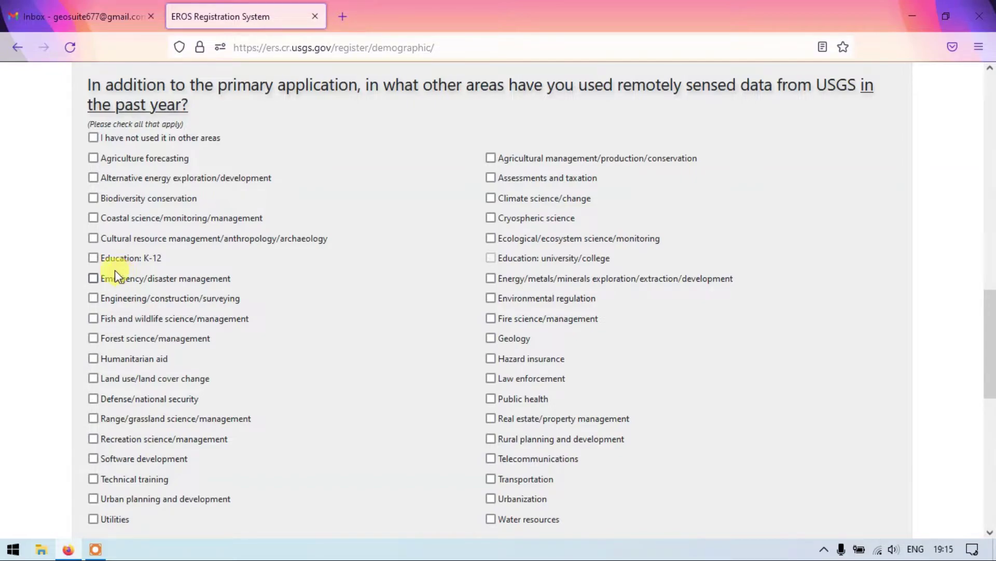
left_click(94, 259)
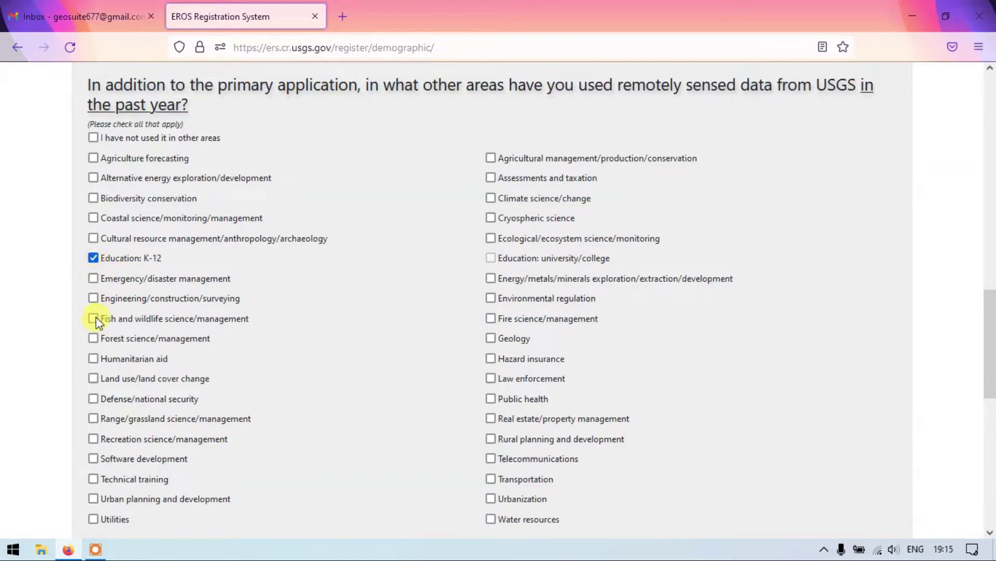
scroll(101, 370, "down", 2)
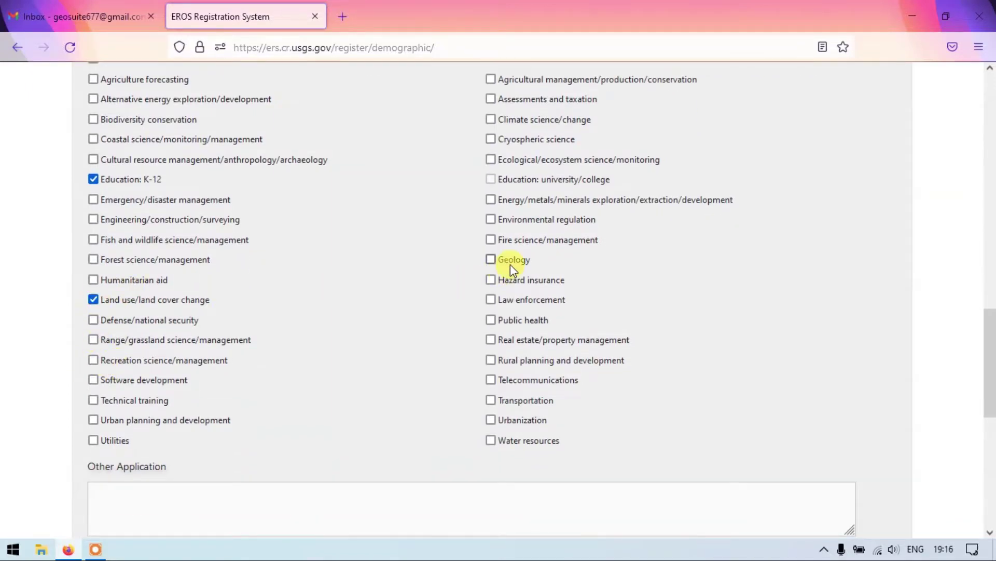
scroll(510, 264, "up", 2)
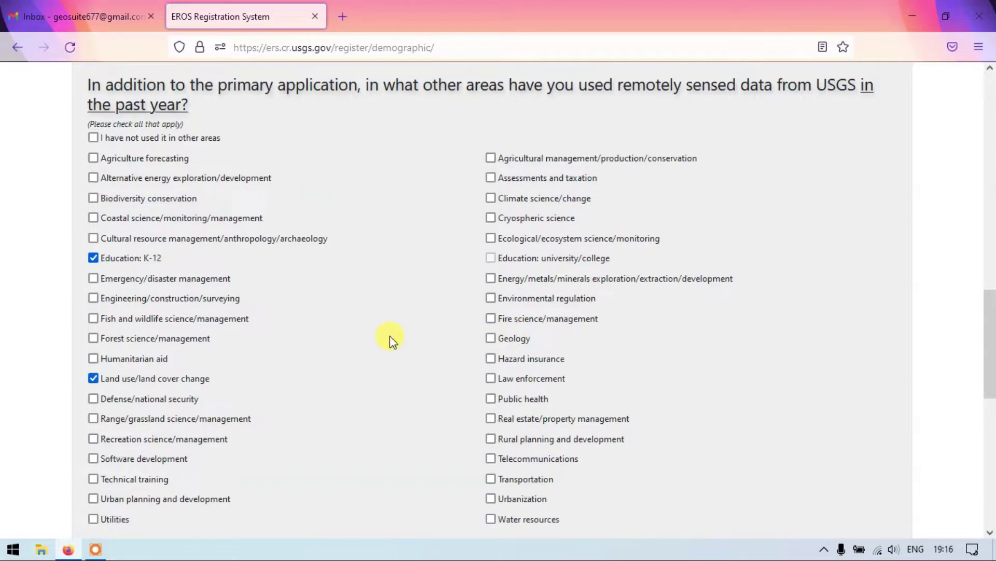
scroll(384, 340, "down", 3)
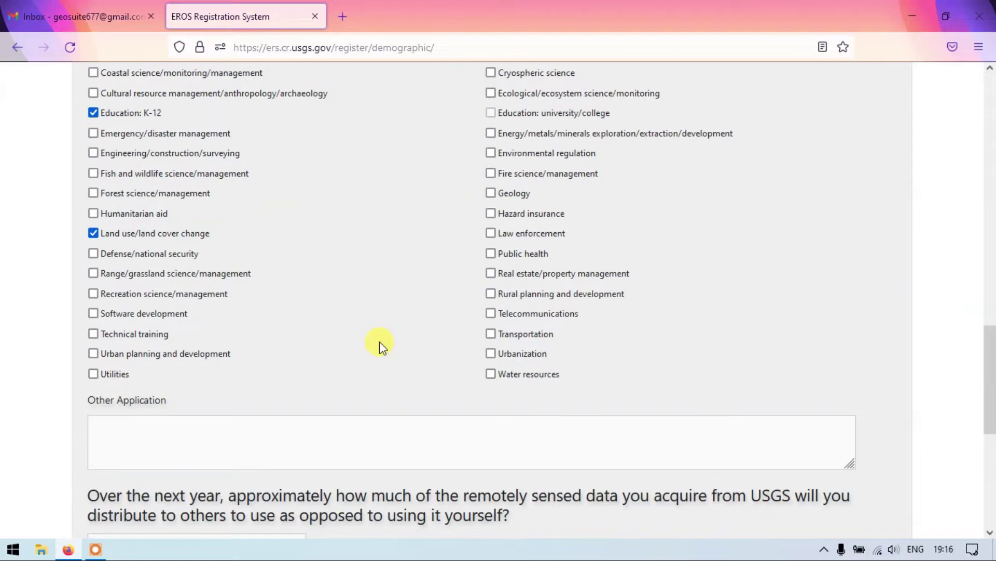
scroll(381, 346, "down", 2)
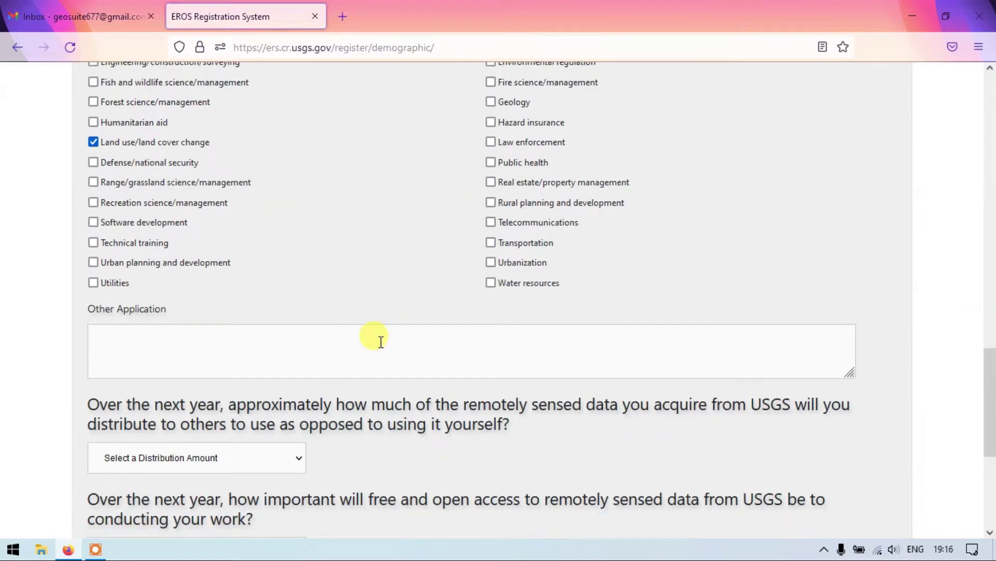
Leave Other Application blank and answer None of the data for distribution amount.
left_click(198, 337)
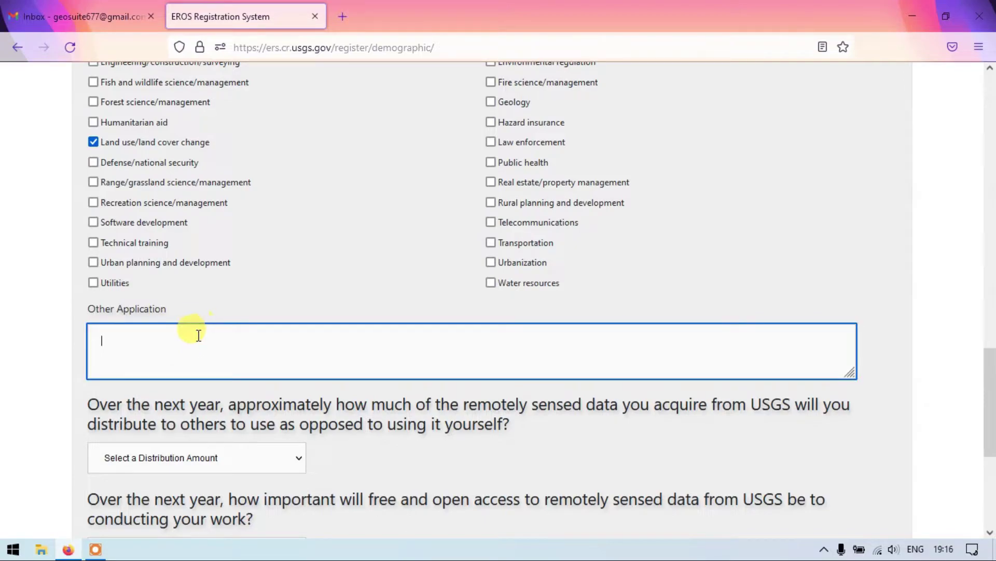
left_click(176, 402)
scroll(210, 387, "down", 3)
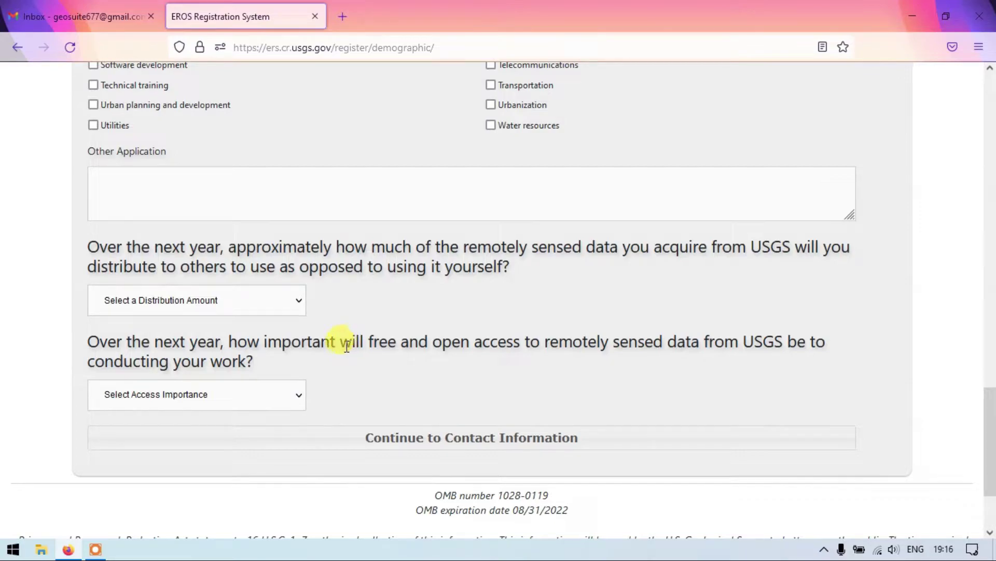
left_click(260, 301)
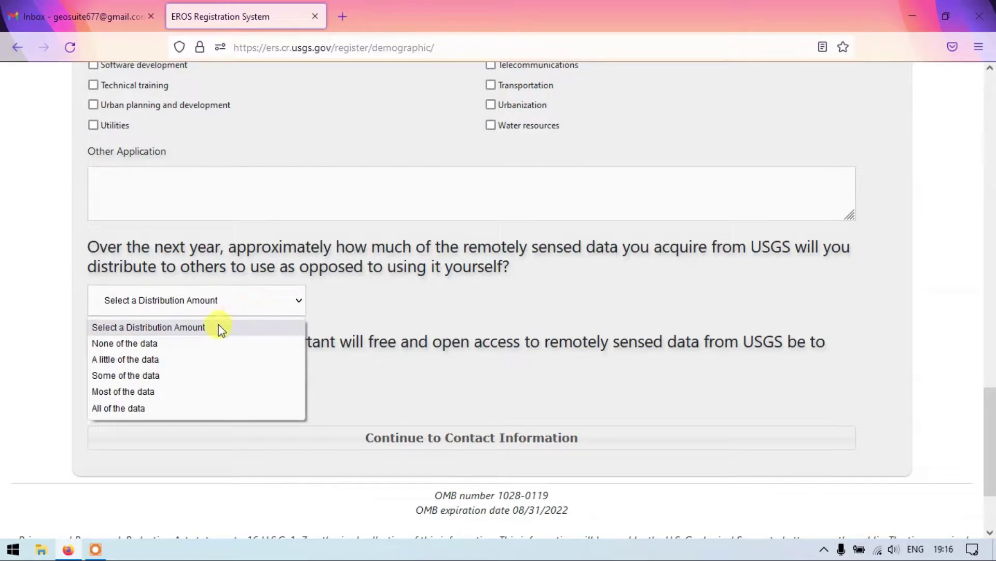
left_click(197, 342)
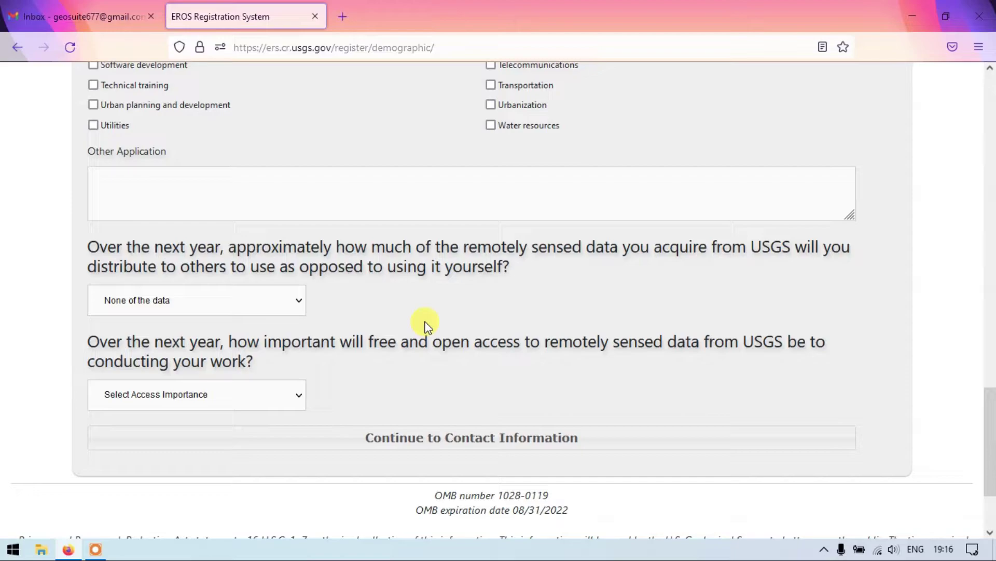
Rate access importance as Somewhat Important and continue to the contact information form.
scroll(422, 322, "down", 2)
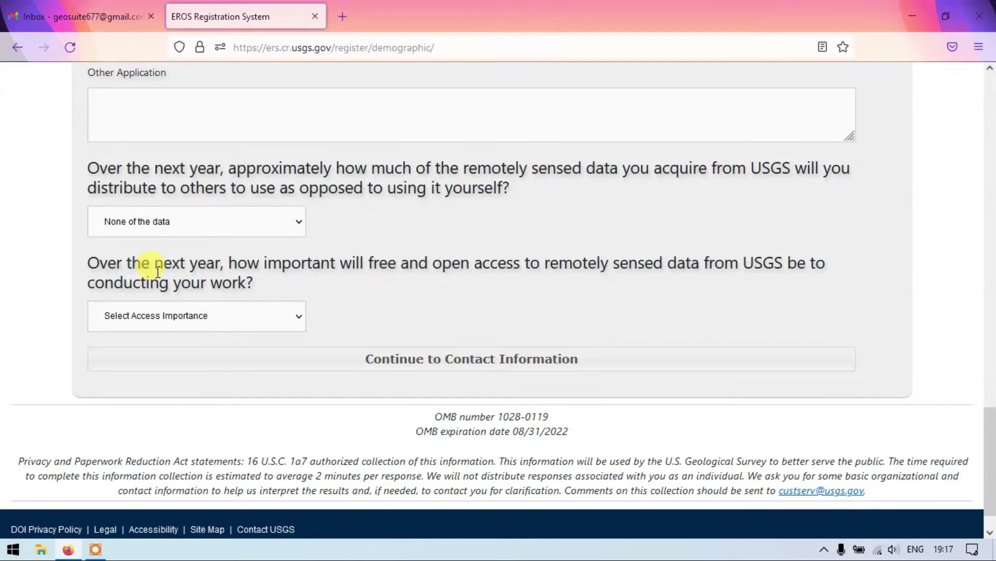
left_click(165, 318)
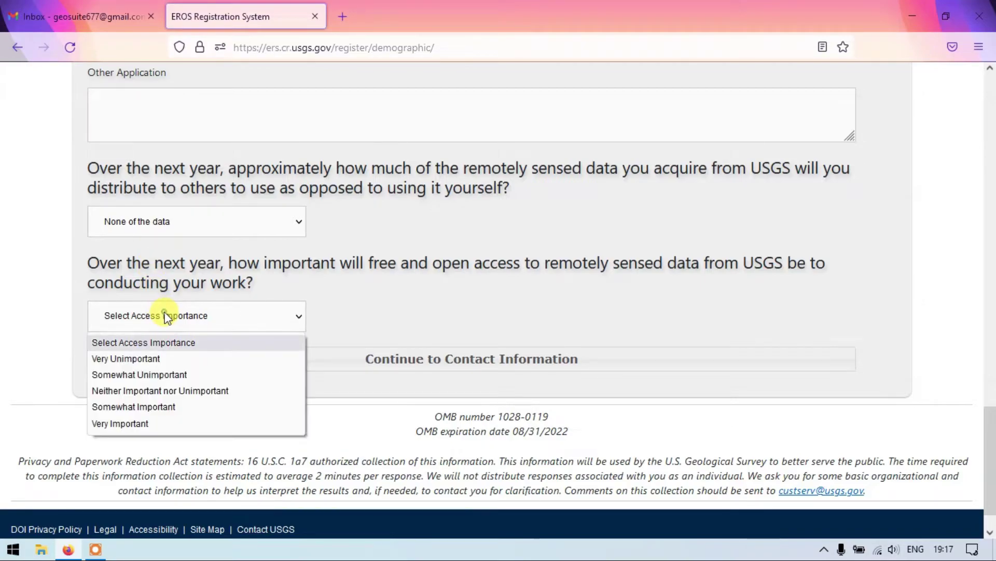
left_click(158, 409)
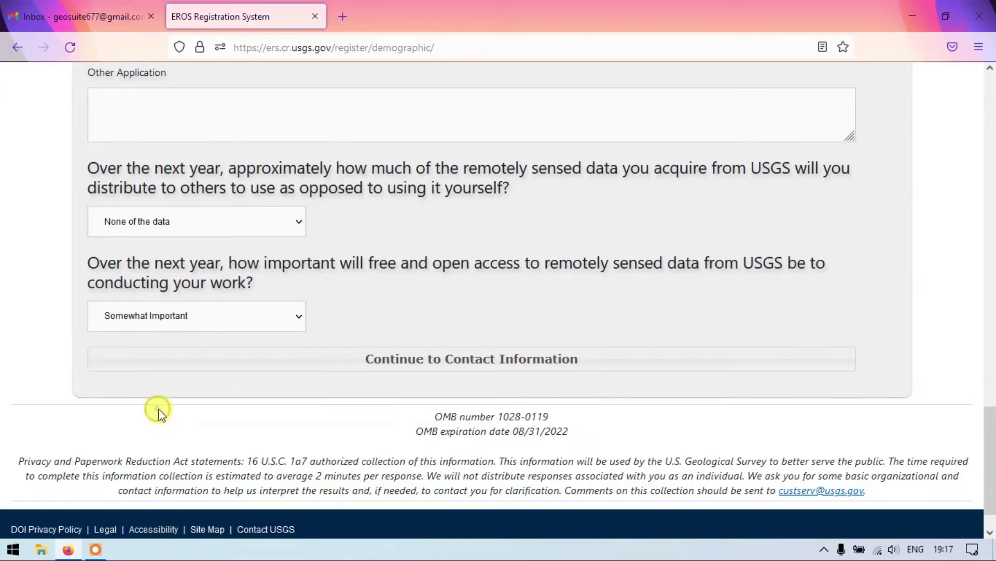
left_click(178, 316)
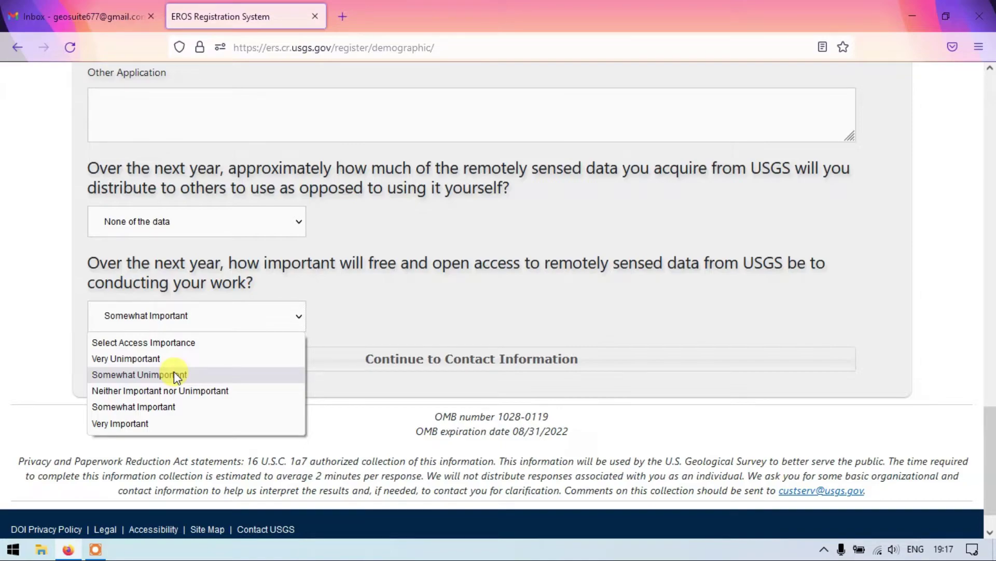
left_click(169, 409)
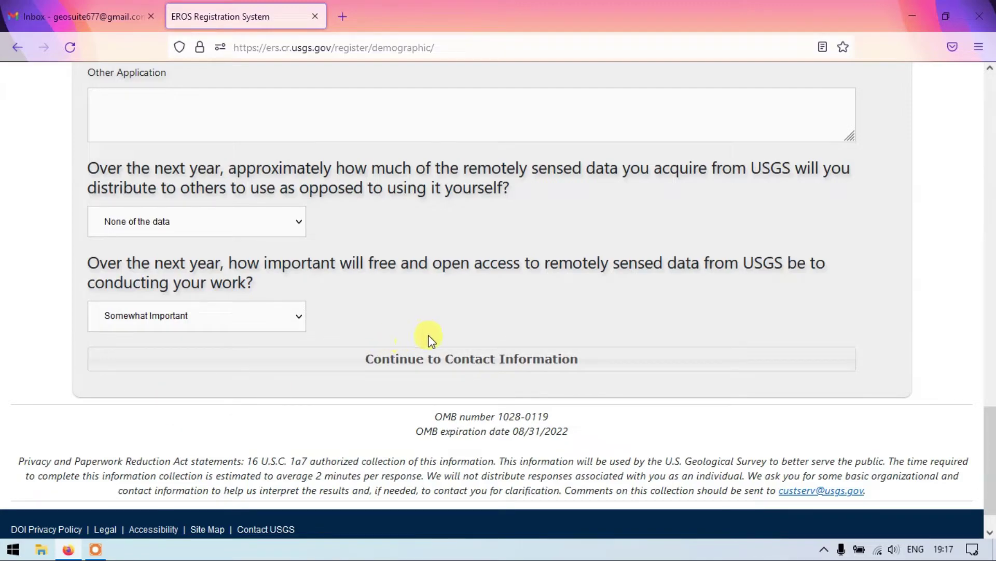
left_click(446, 366)
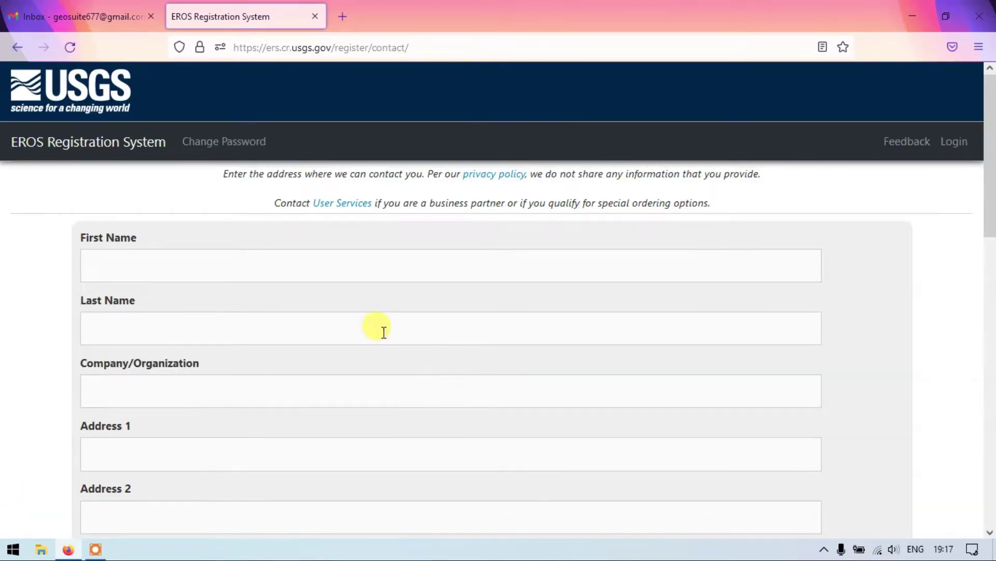
Enter the contact's first and last name and 'Educational' as the organization.
scroll(306, 327, "down", 2)
scroll(208, 314, "down", 2)
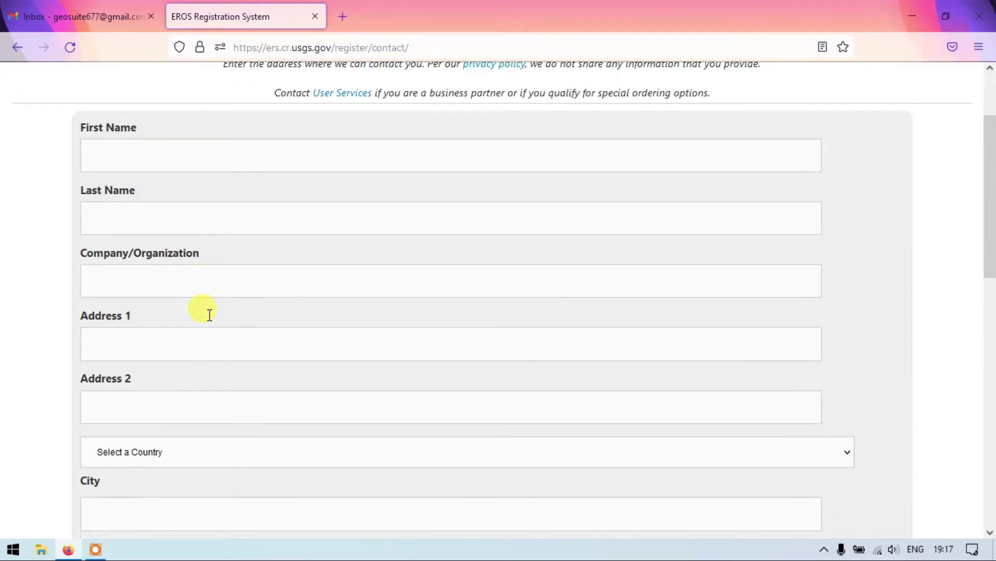
scroll(138, 296, "down", 2)
scroll(138, 296, "down", 6)
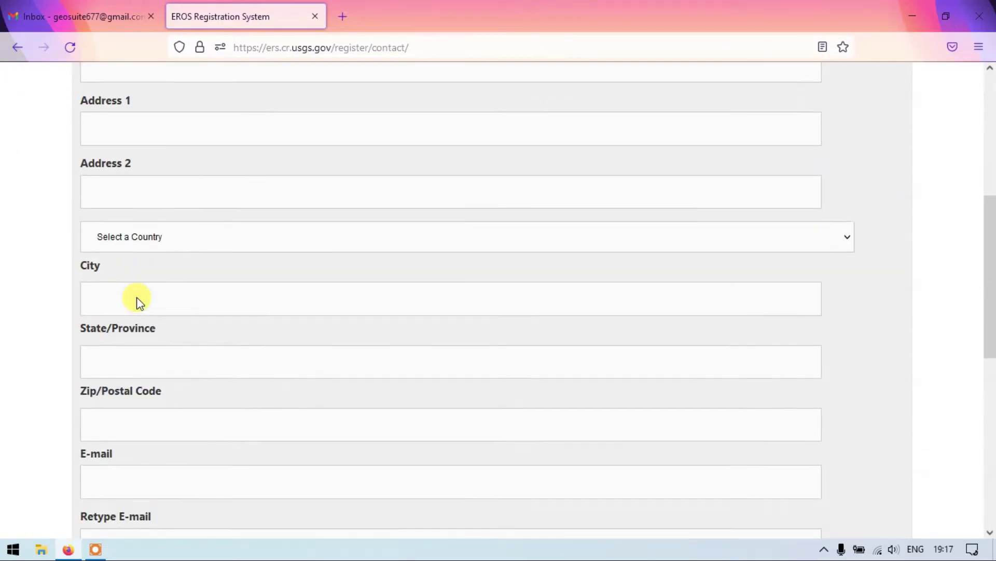
scroll(129, 281, "down", 2)
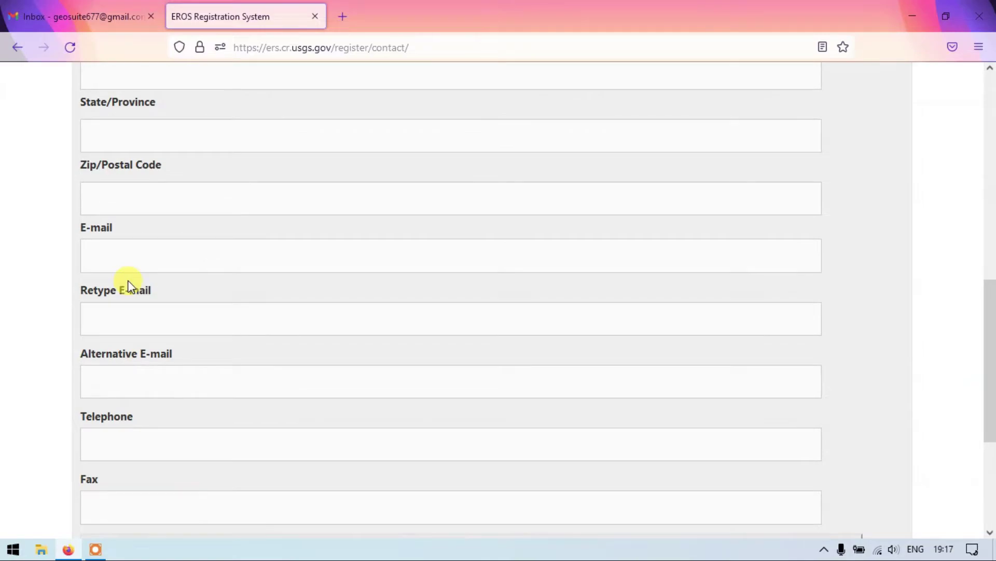
scroll(147, 289, "down", 4)
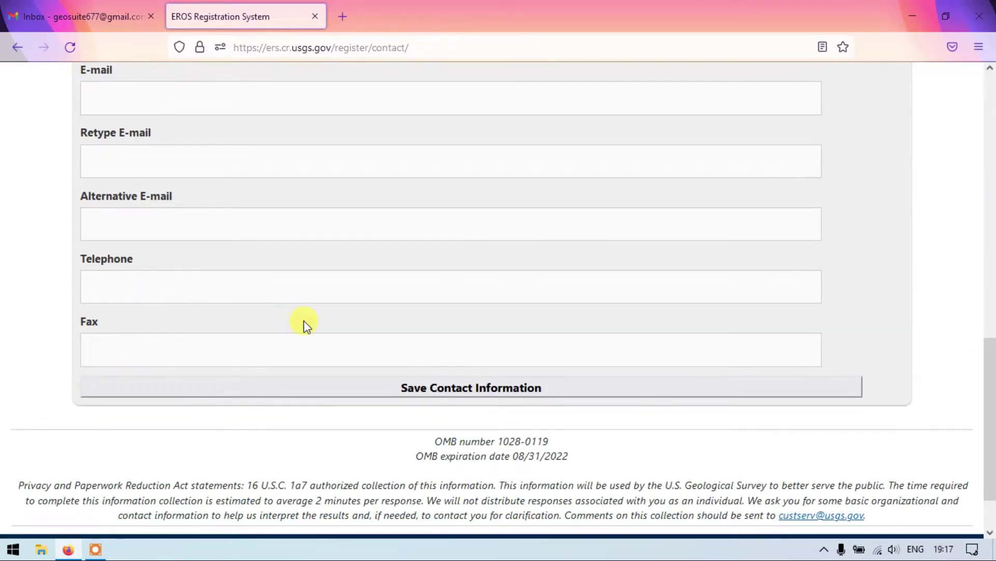
scroll(303, 324, "up", 15)
scroll(304, 325, "up", 2)
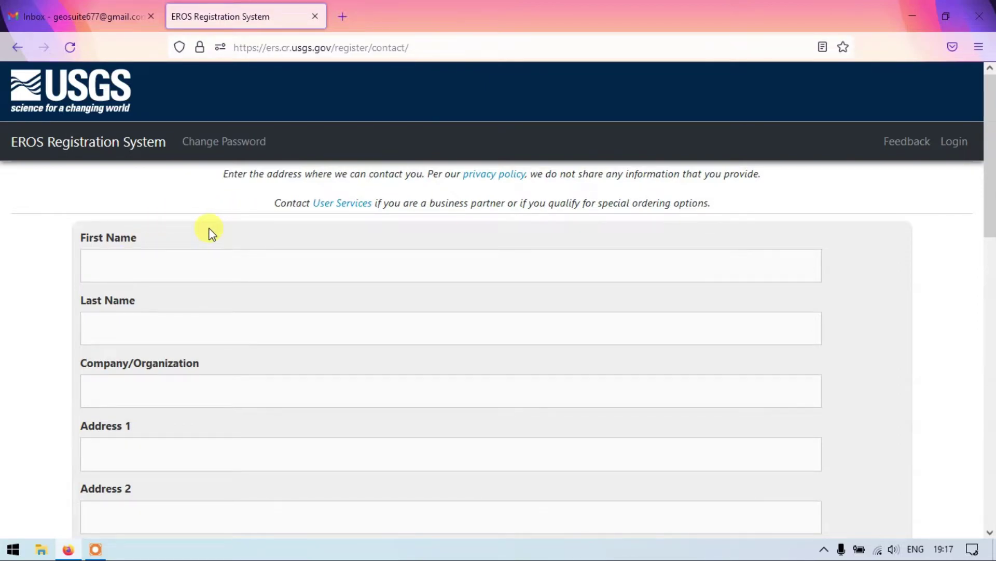
left_click(218, 261)
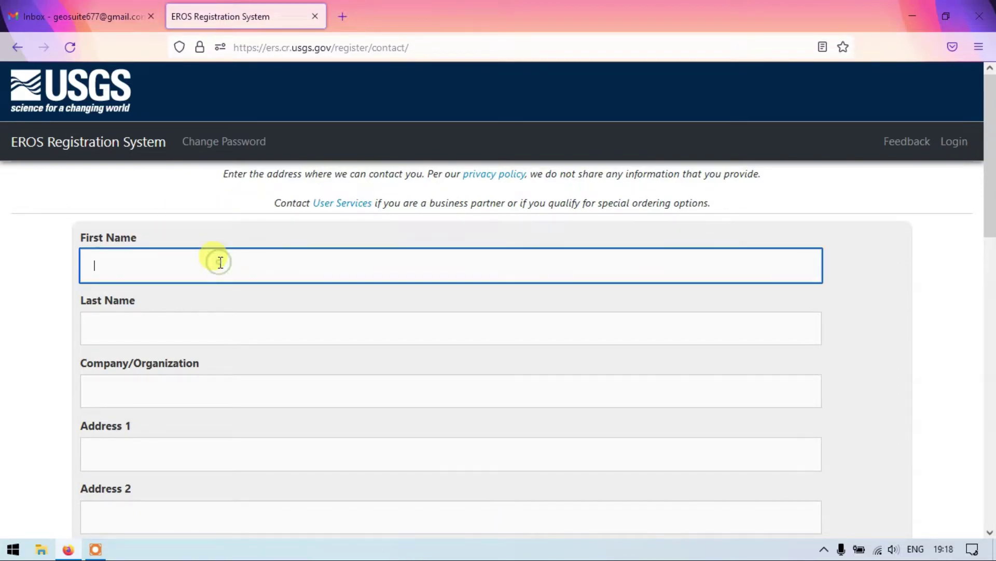
type("Terra")
left_click(184, 332)
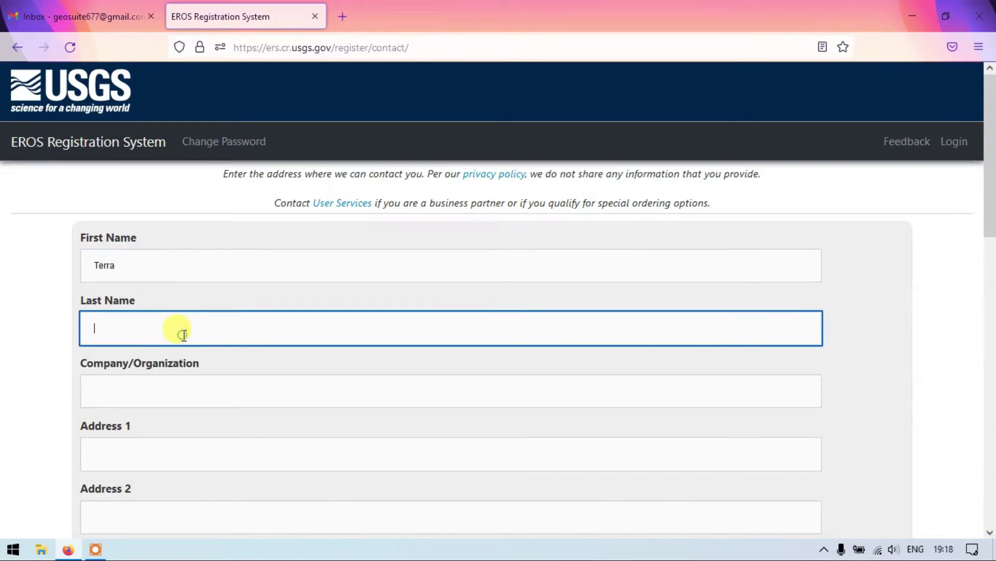
type("Spatialytb")
left_click(142, 389)
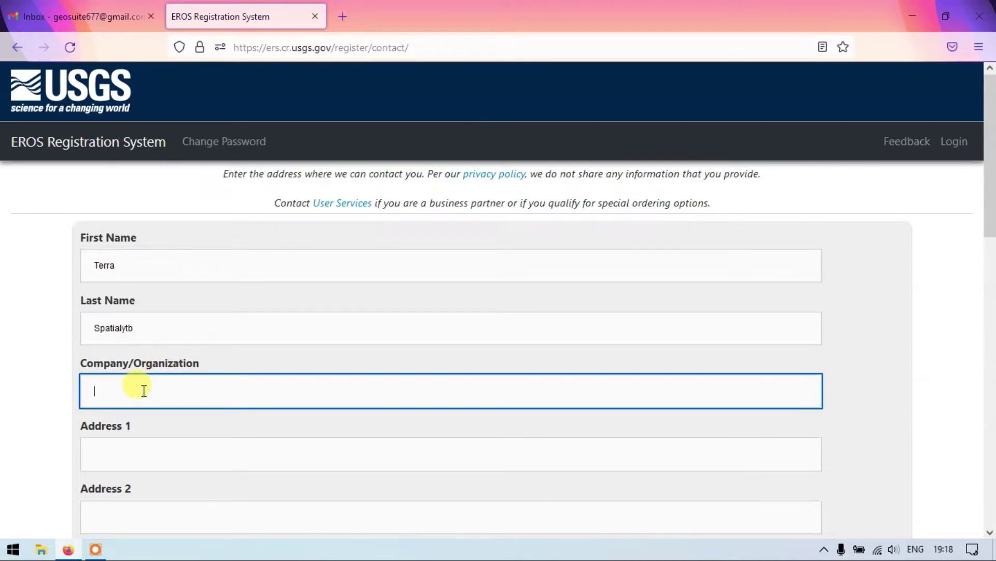
type("Educational")
Fill in the two street address lines, correcting the typos.
scroll(140, 390, "down", 2)
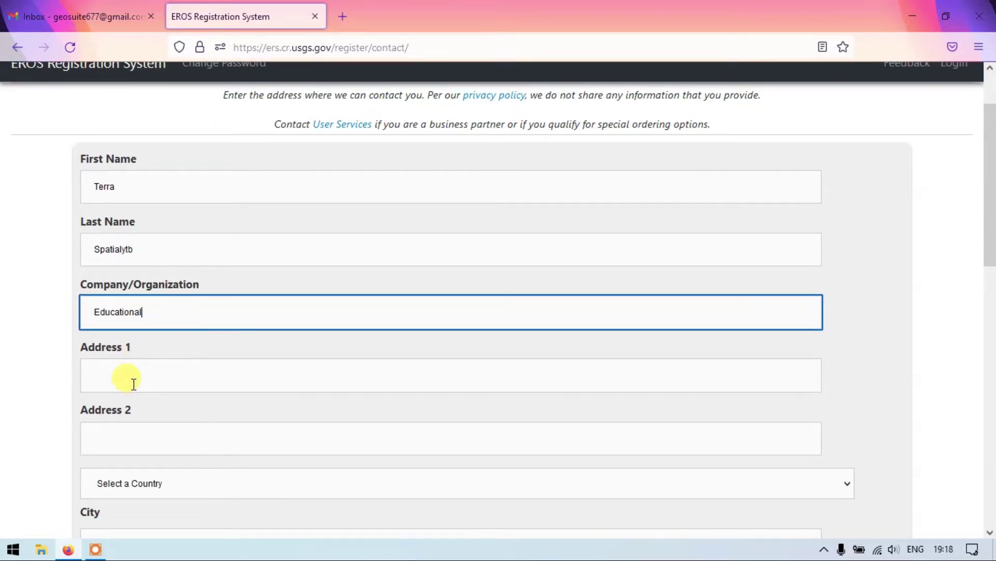
left_click(129, 381)
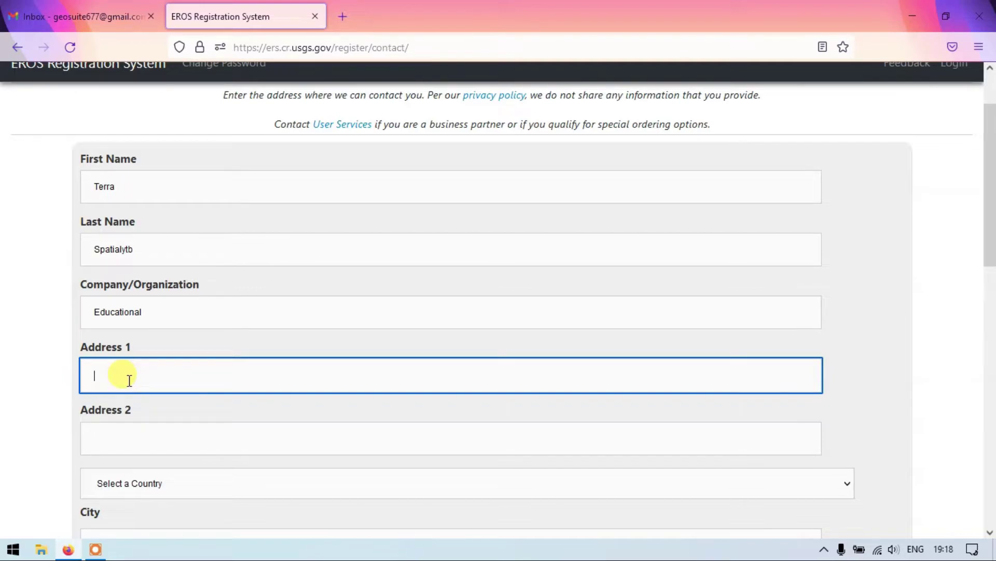
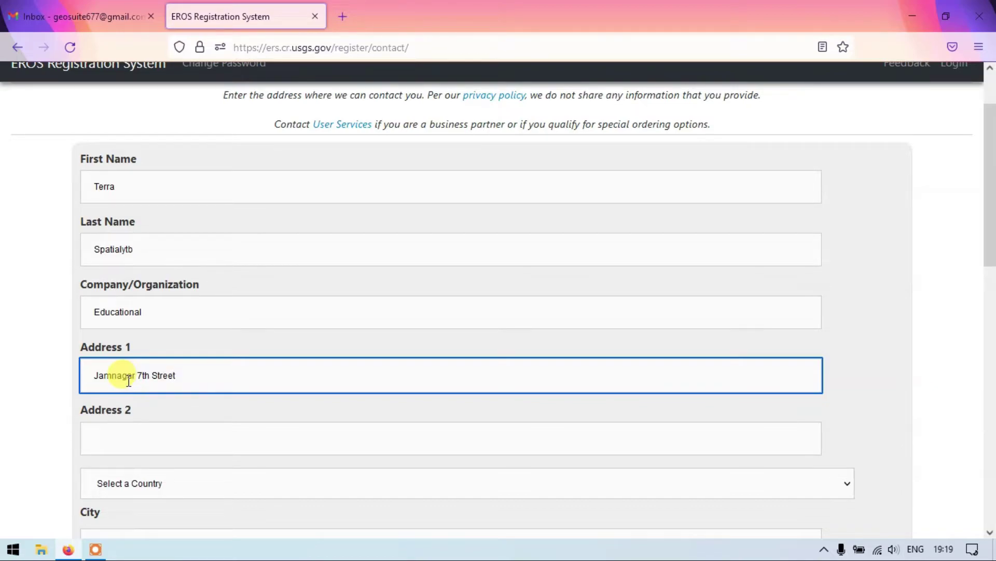
scroll(128, 380, "down", 2)
left_click(131, 358)
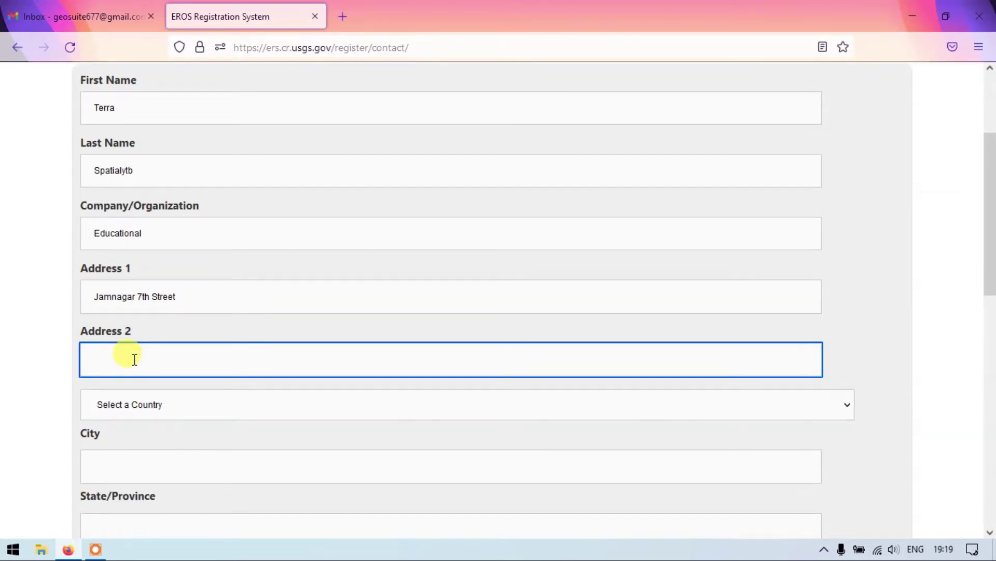
type("Chennai 600001")
Choose INDIA as the country and enter the city, state and postal code.
scroll(134, 359, "down", 3)
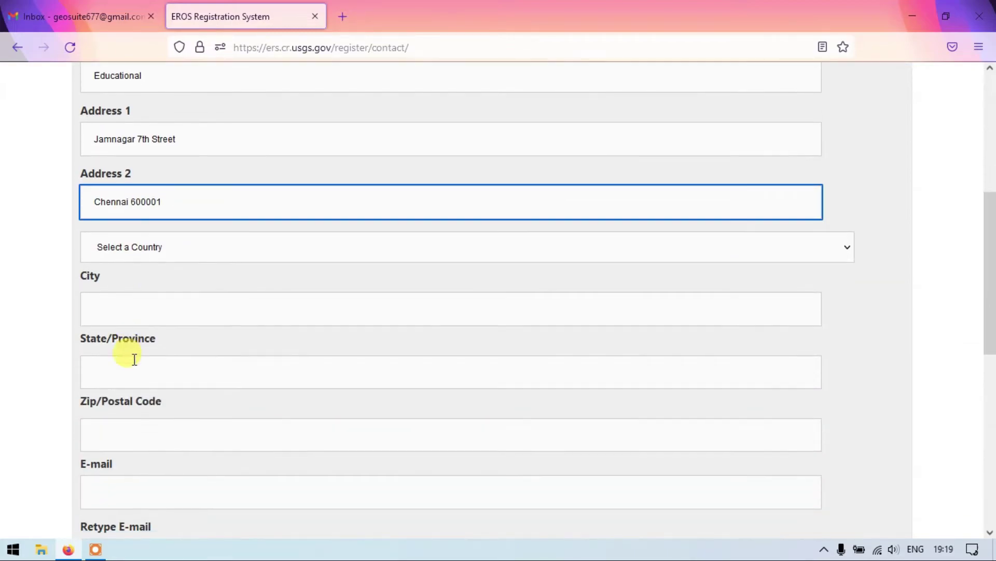
left_click(191, 256)
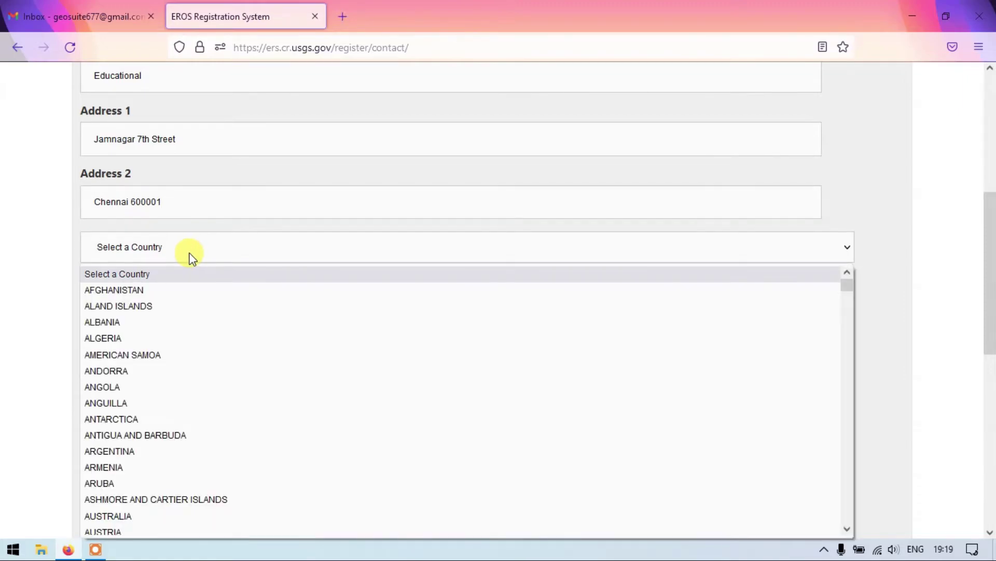
key("i")
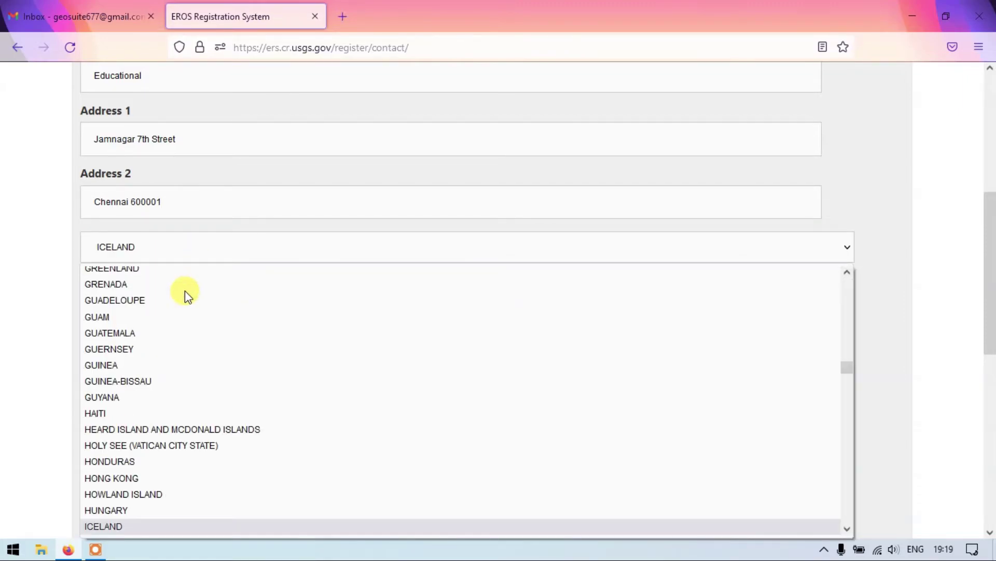
key("n")
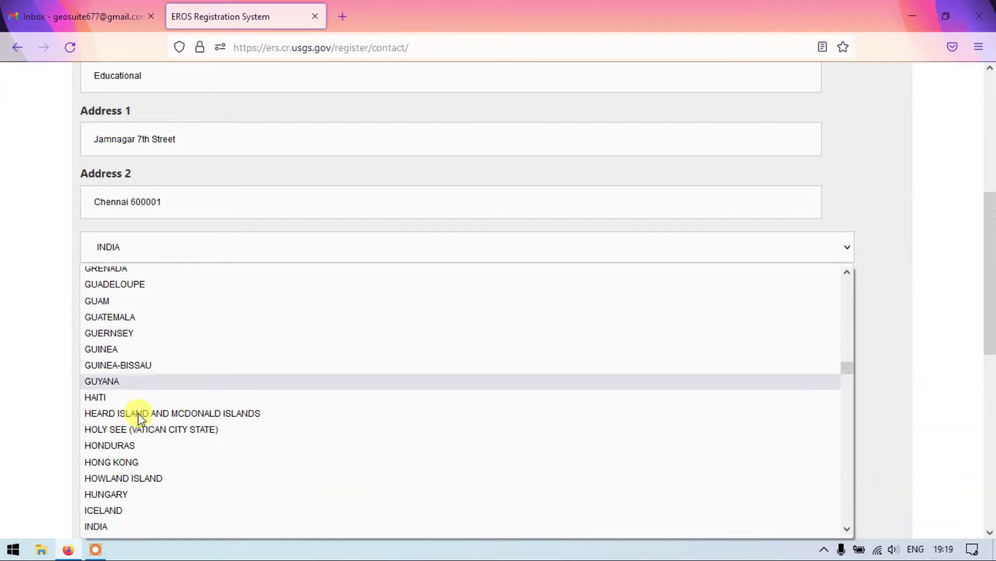
left_click(101, 520)
left_click(139, 316)
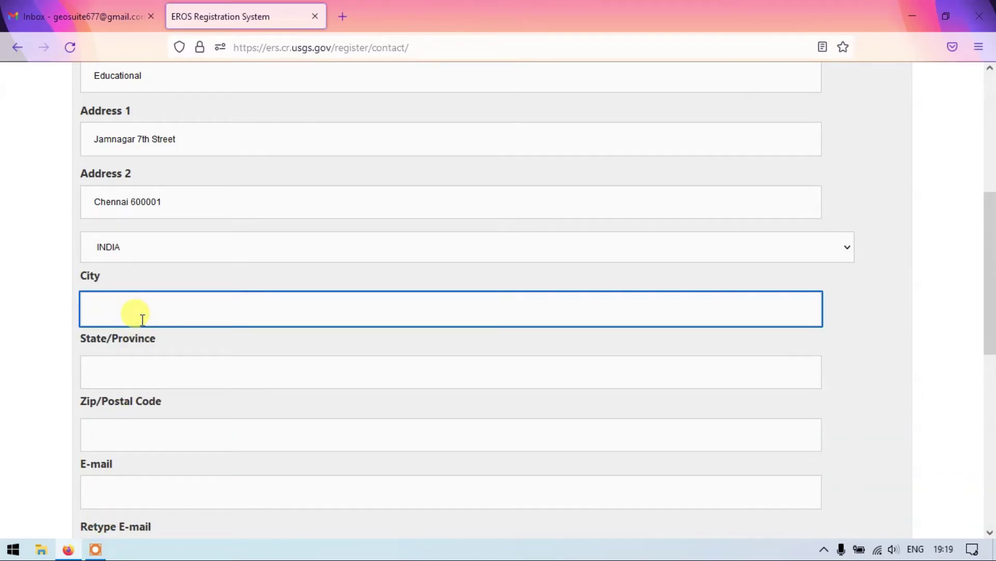
type("Chennai")
left_click(144, 372)
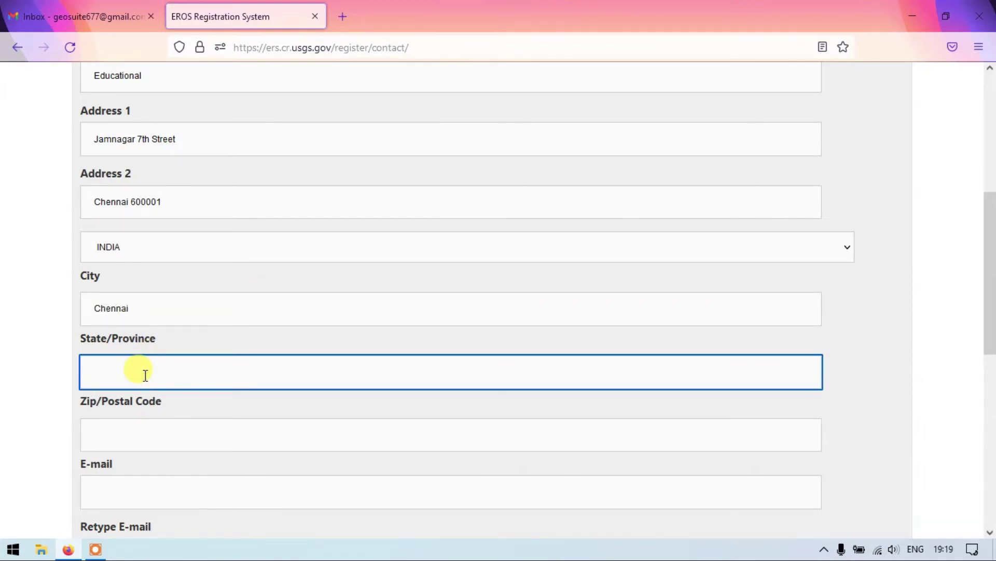
type("Tamil Nadu")
scroll(150, 368, "down", 2)
left_click(163, 359)
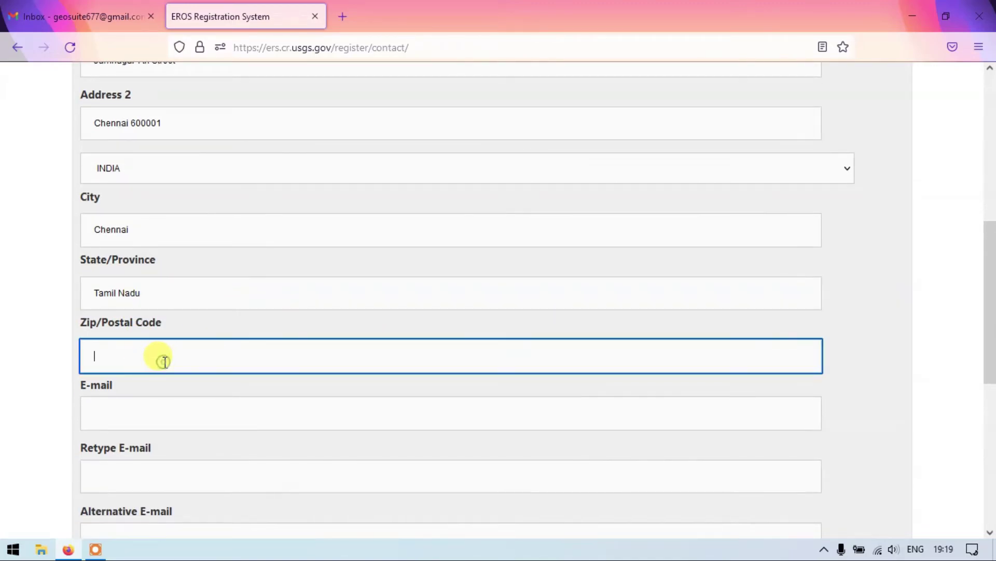
type("600001")
scroll(164, 358, "down", 3)
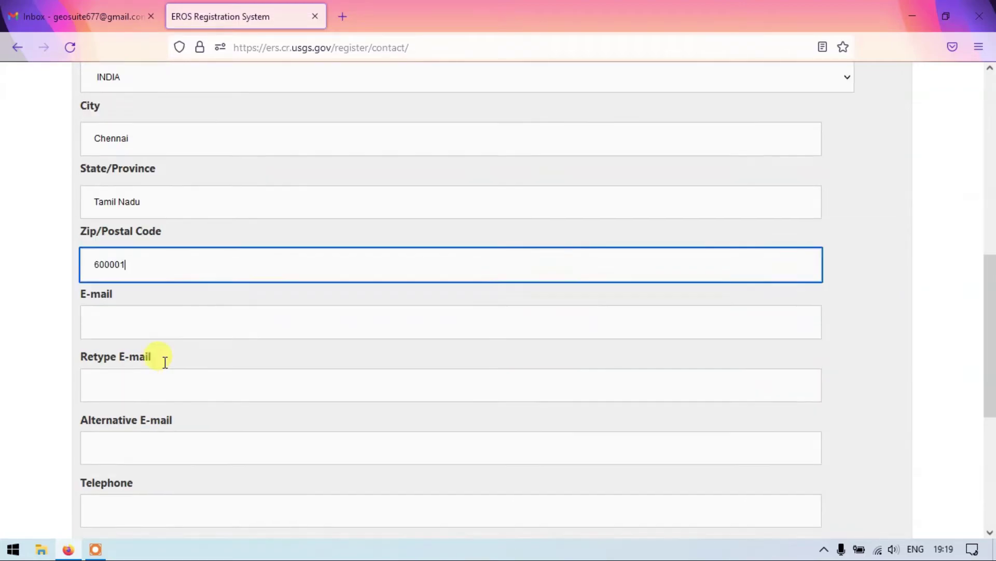
Enter the e-mail address, paste it into Retype E-mail, and add an alternative e-mail.
left_click(165, 261)
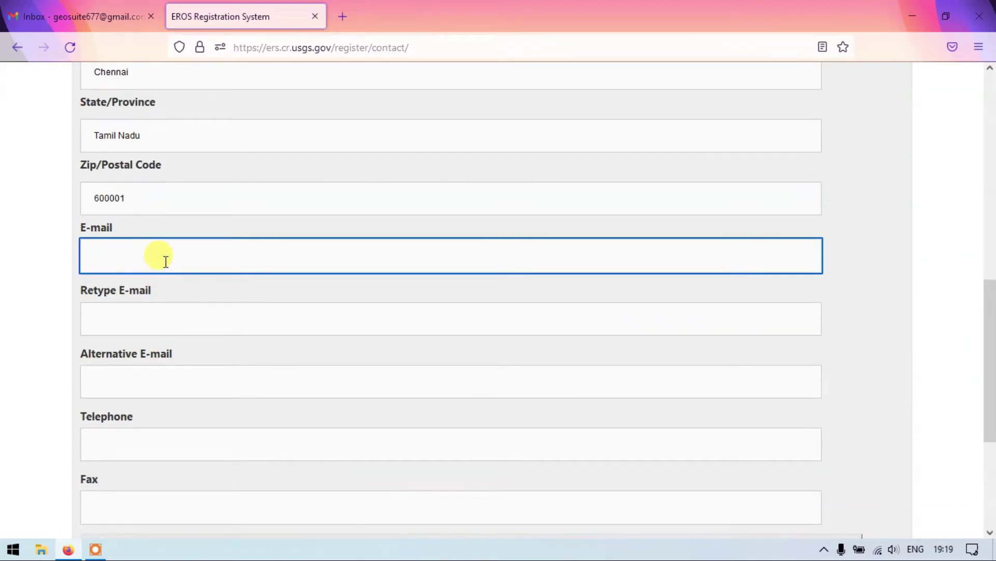
left_click(178, 320)
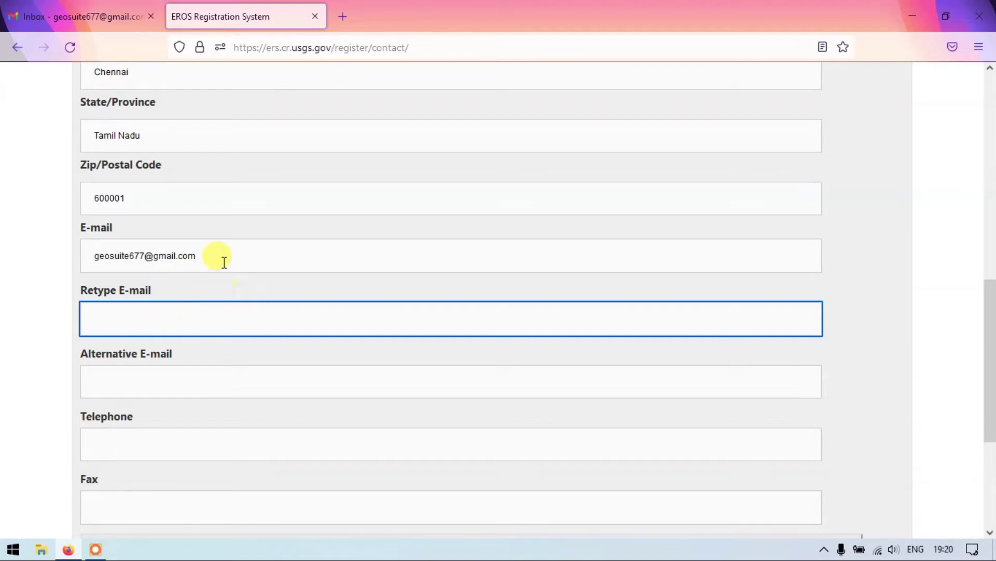
left_click_drag(222, 258, 66, 257)
key("ctrl+c")
left_click(94, 316)
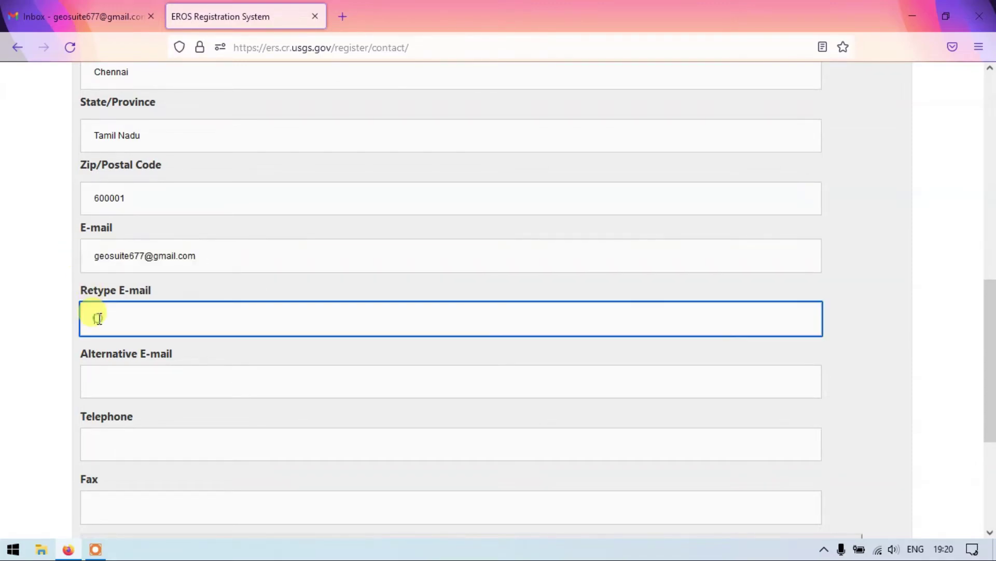
key("ctrl+v")
left_click(106, 382)
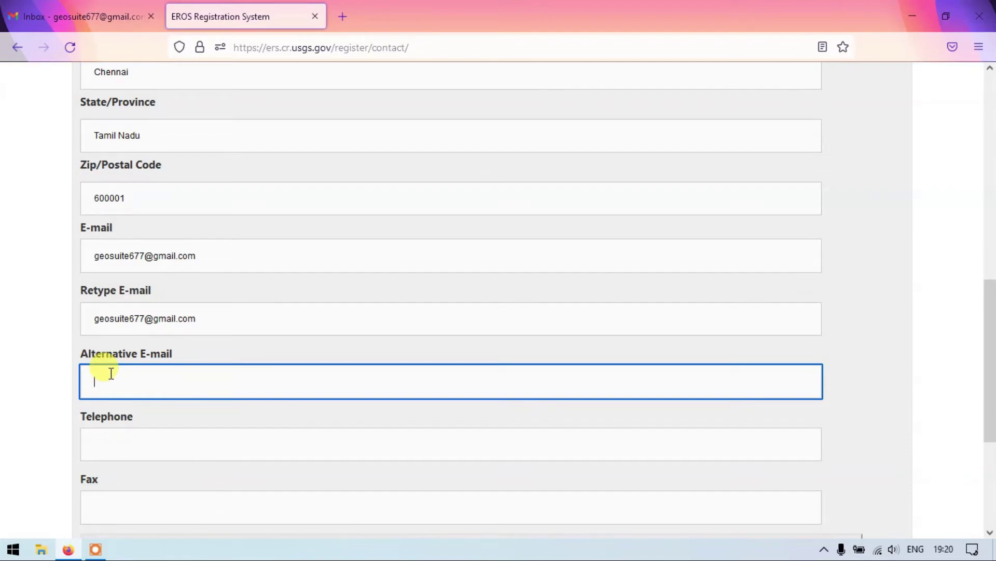
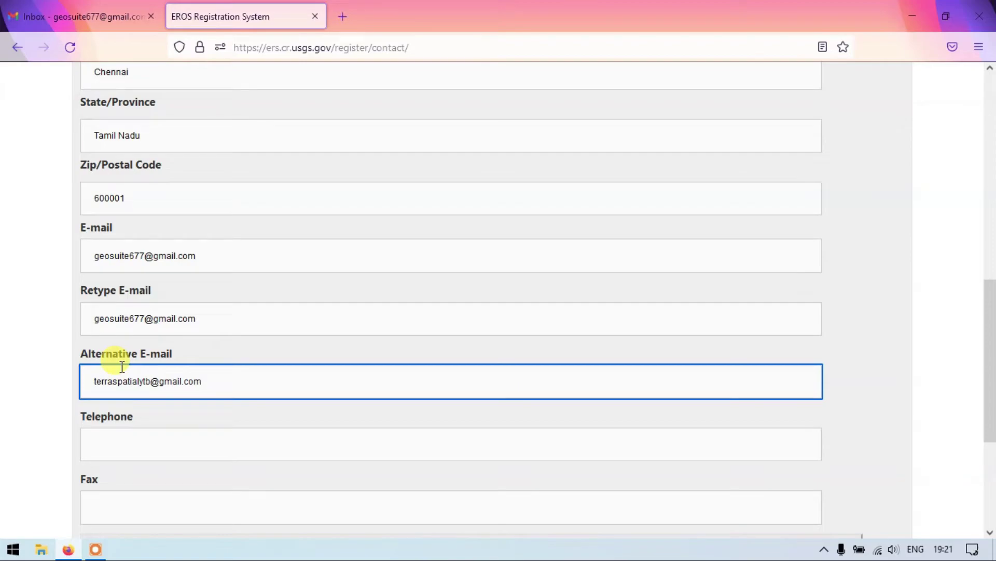
Enter the telephone number and Nil for fax, then save the contact information.
scroll(122, 367, "down", 2)
left_click(122, 367)
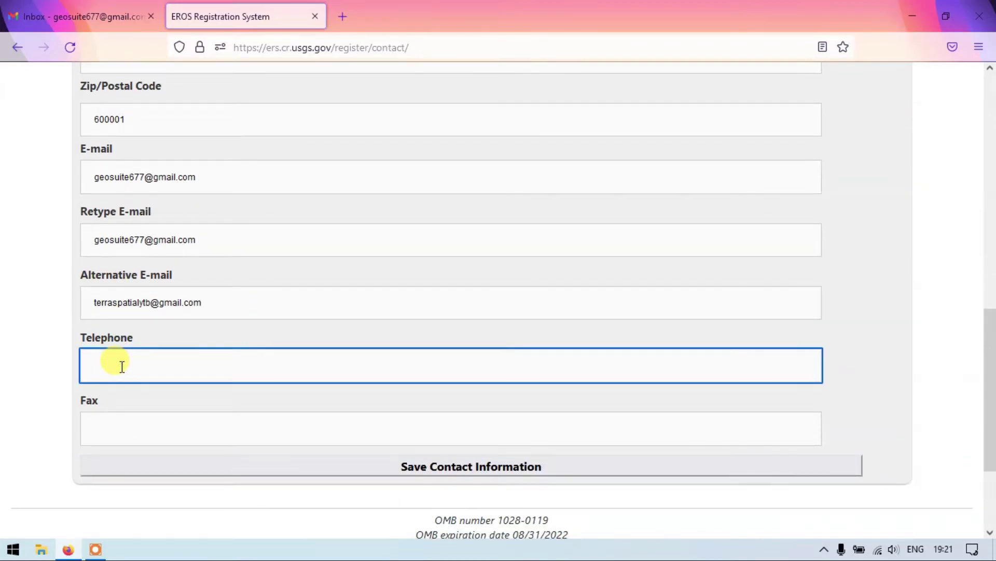
type("9876543210")
scroll(156, 344, "down", 2)
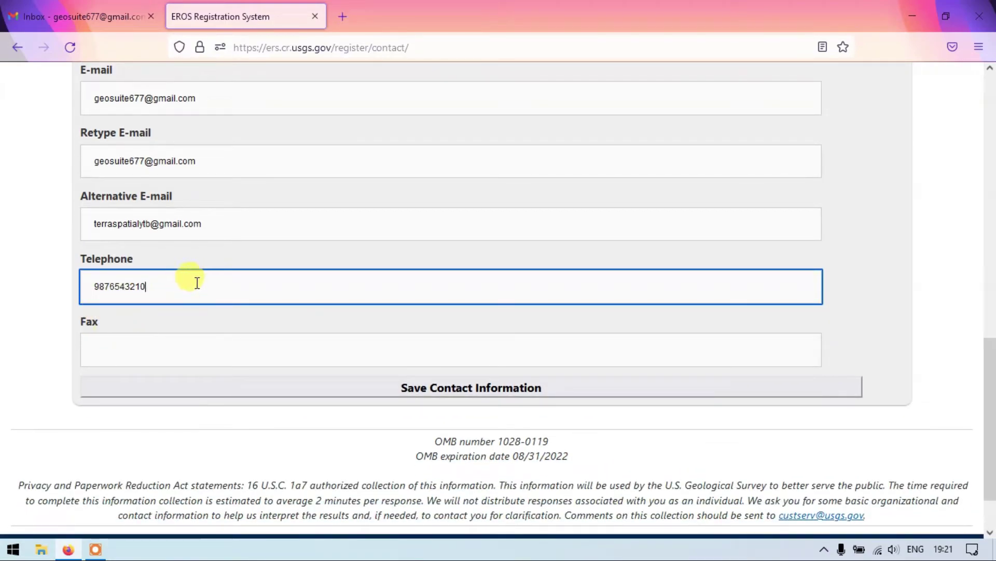
left_click(268, 348)
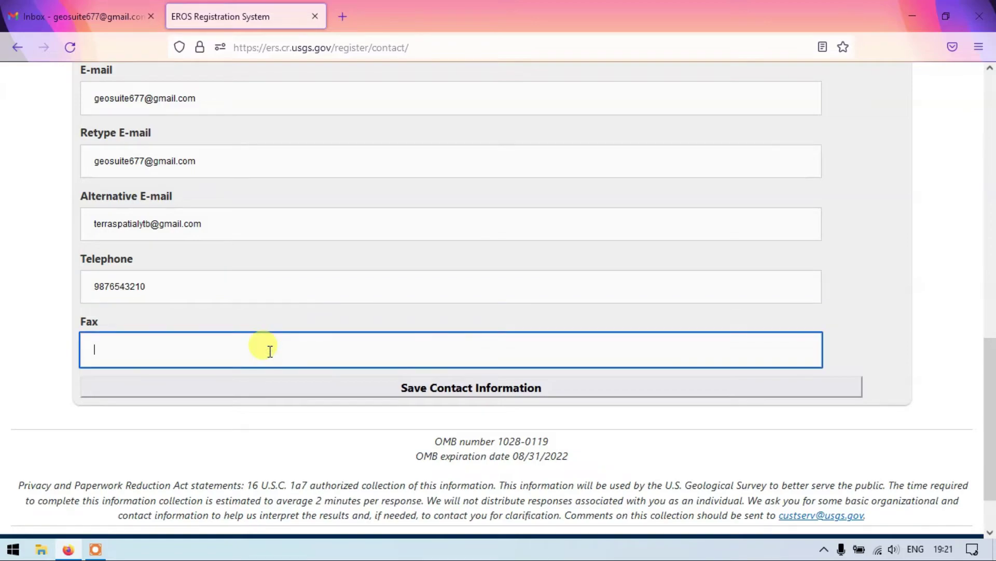
type("Nil")
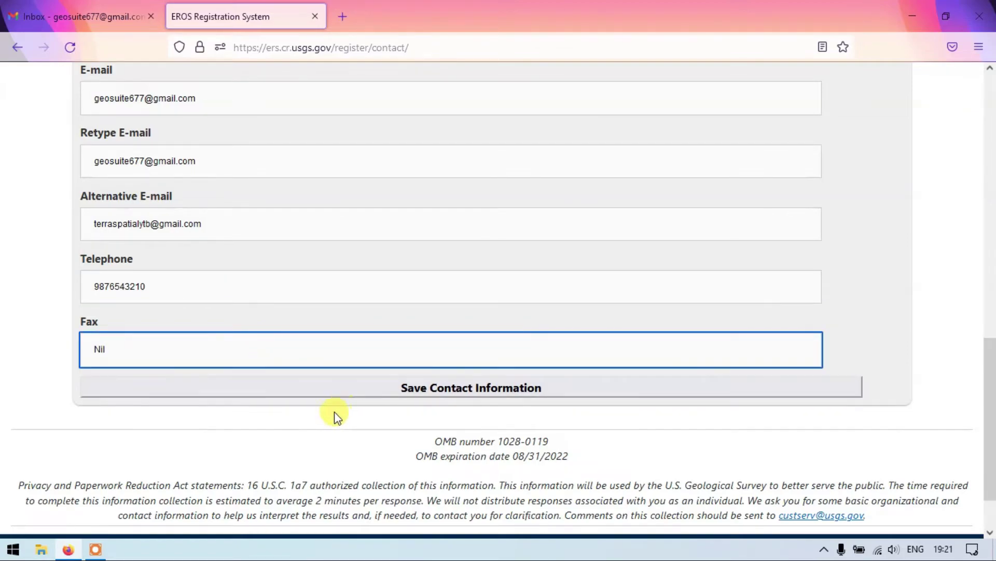
left_click(423, 392)
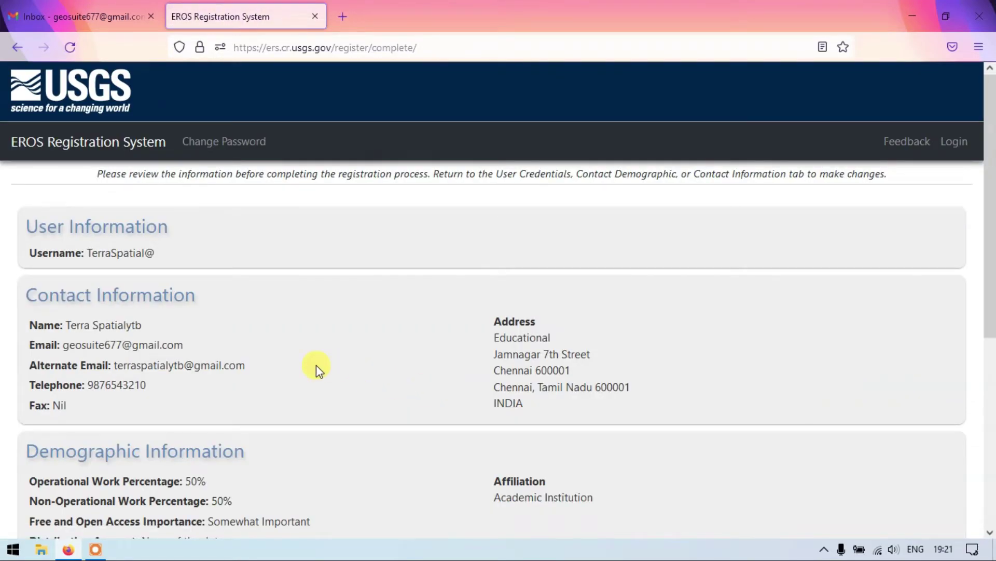
Review the registration summary and submit the account registration.
scroll(257, 358, "down", 3)
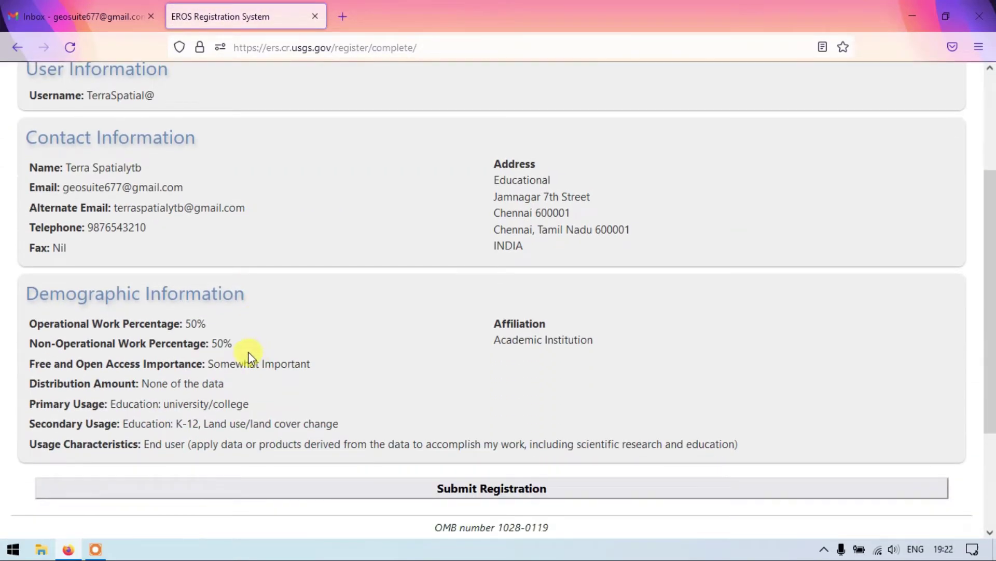
scroll(248, 351, "down", 1)
scroll(226, 342, "down", 1)
scroll(445, 309, "up", 3)
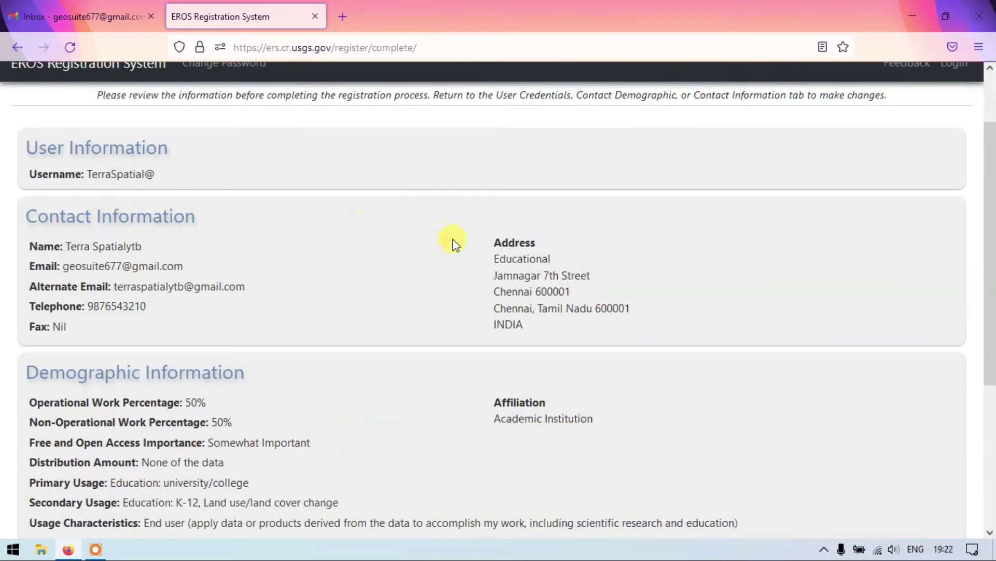
scroll(367, 267, "down", 3)
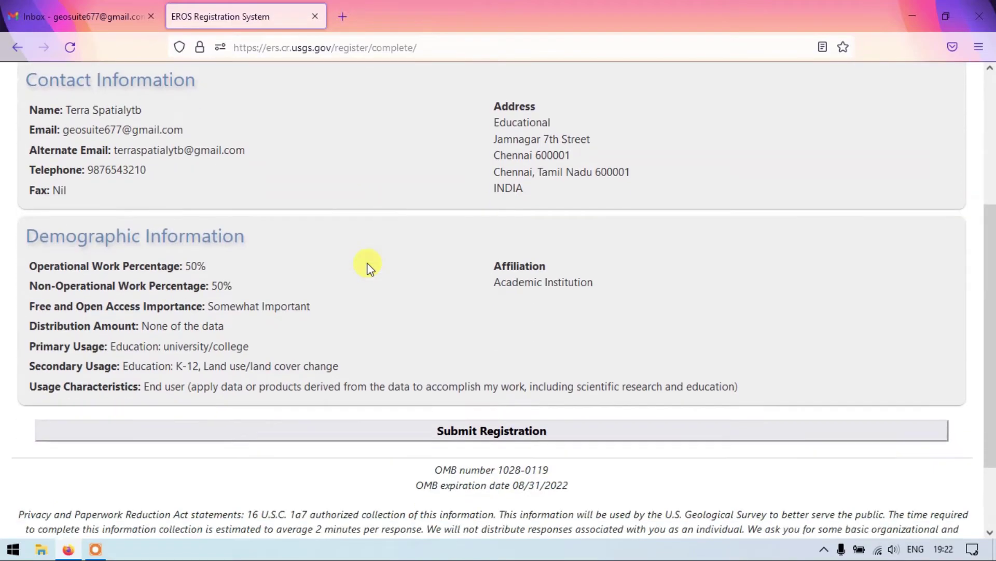
scroll(367, 267, "up", 2)
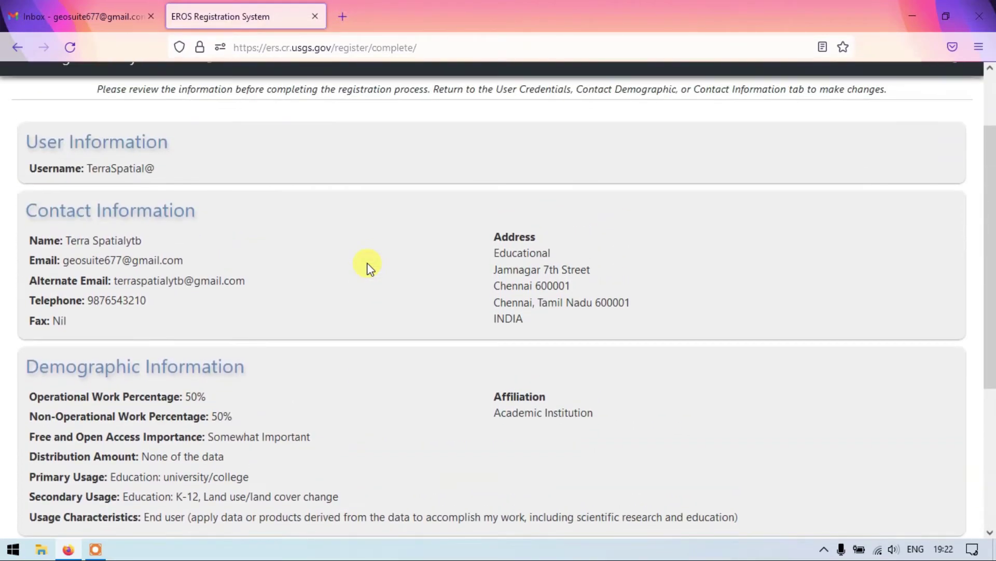
scroll(496, 363, "down", 2)
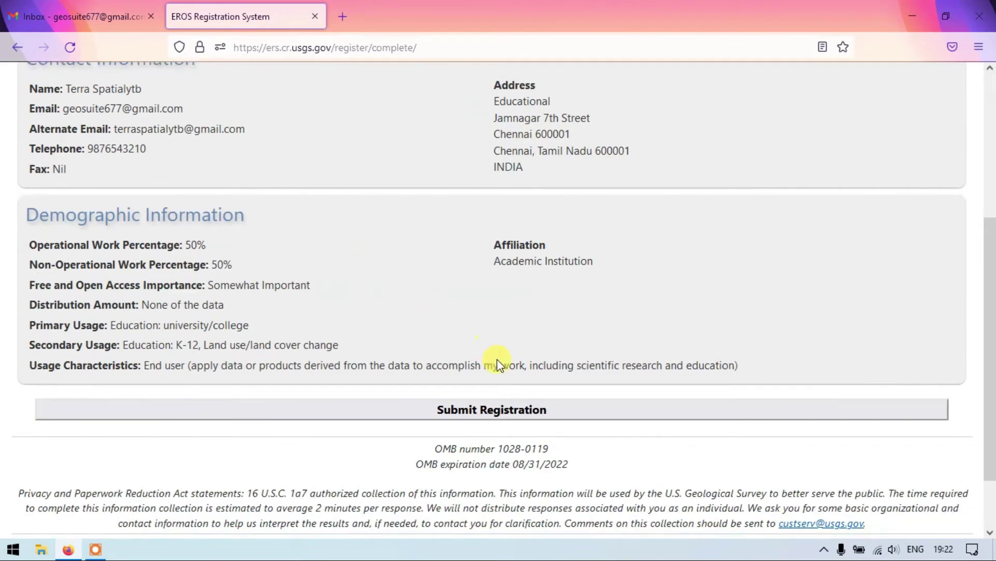
left_click(503, 415)
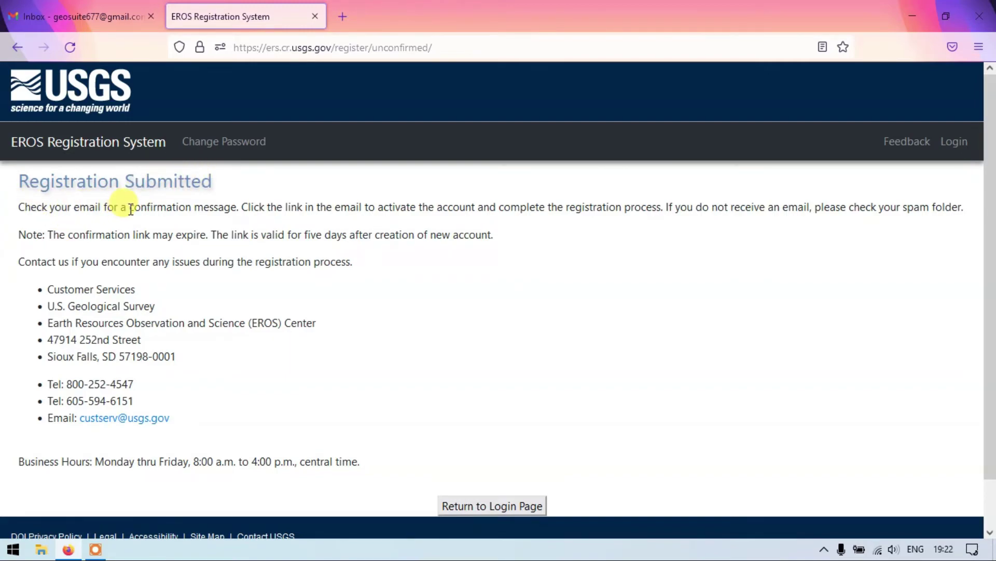
left_click_drag(131, 209, 230, 207)
left_click(356, 236)
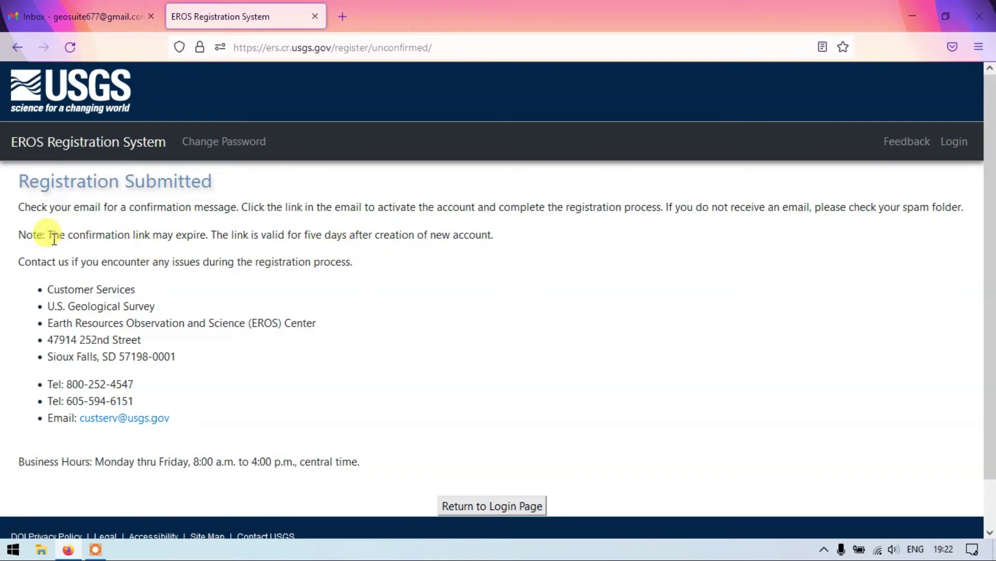
left_click_drag(54, 236, 198, 234)
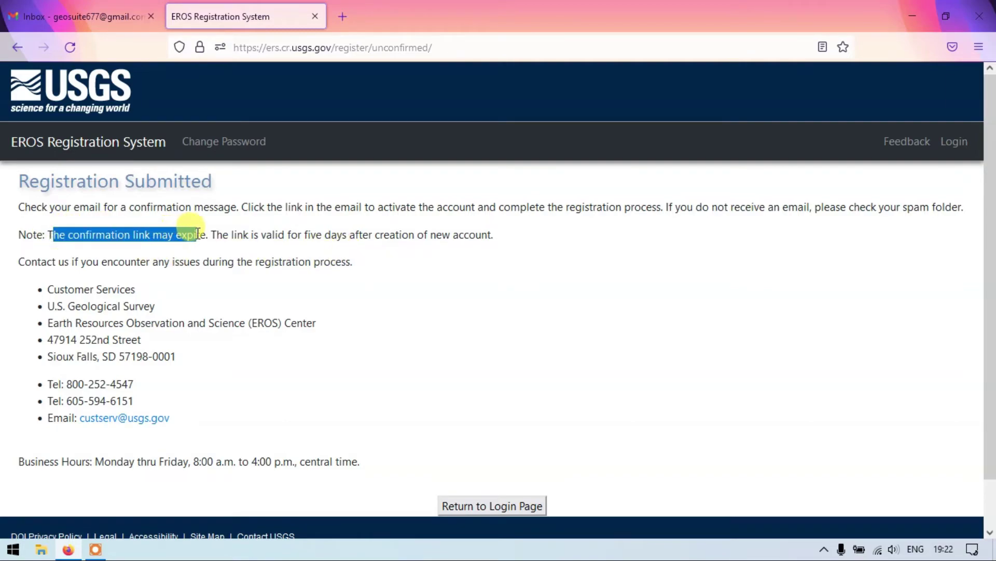
left_click(252, 236)
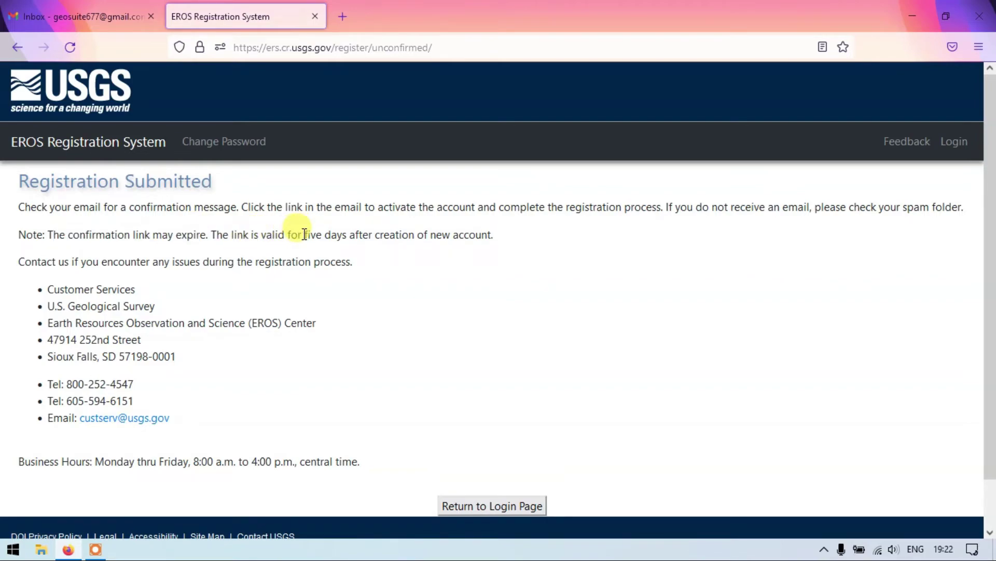
left_click_drag(305, 234, 338, 234)
left_click(289, 248)
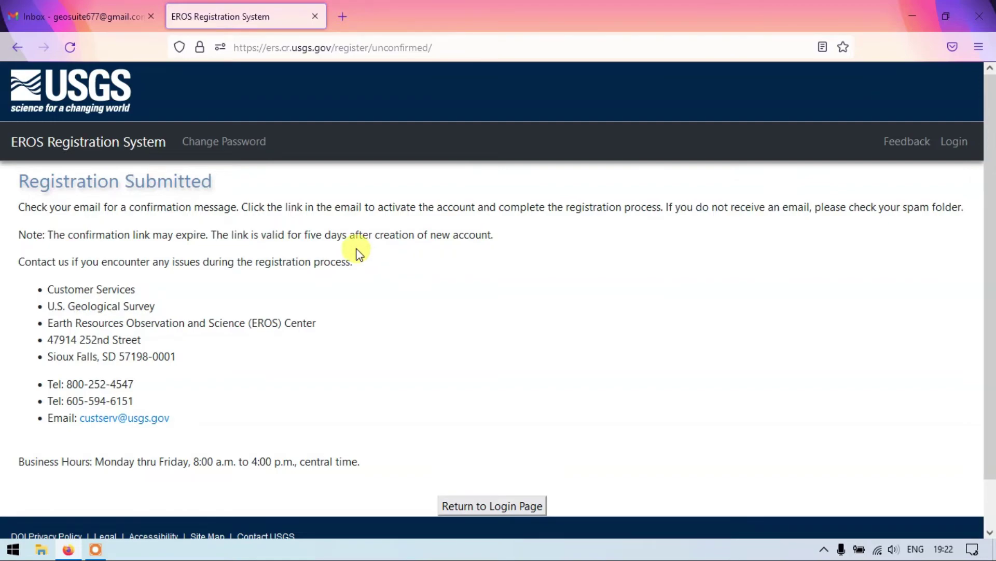
Reload the Gmail inbox and open the USGS Registration Confirmation email.
left_click(85, 21)
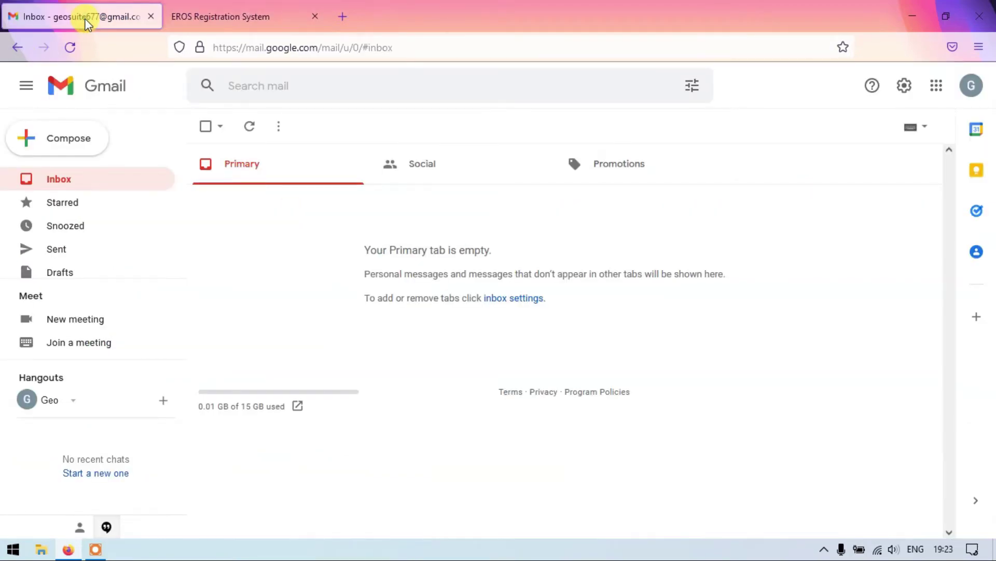
left_click(71, 48)
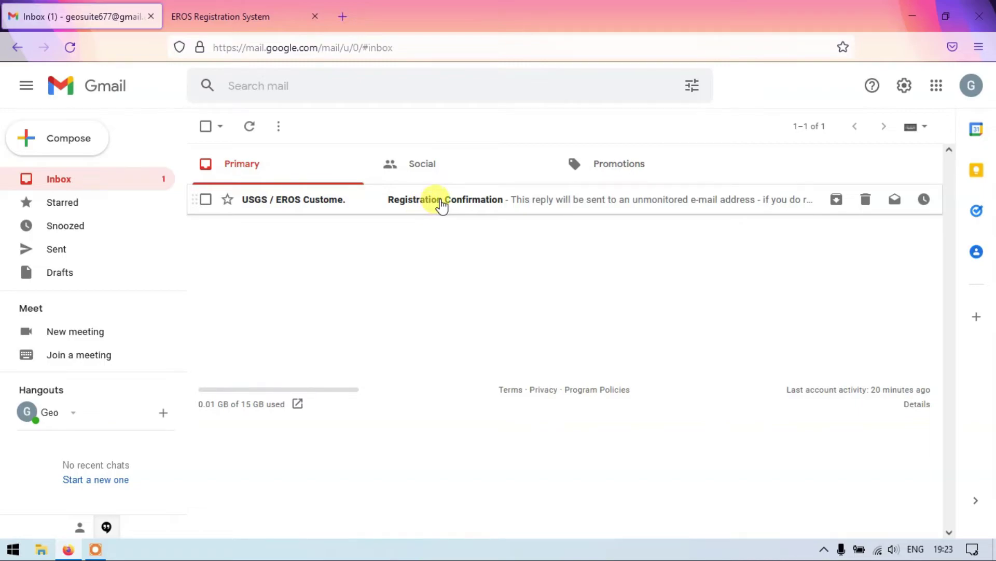
left_click(440, 206)
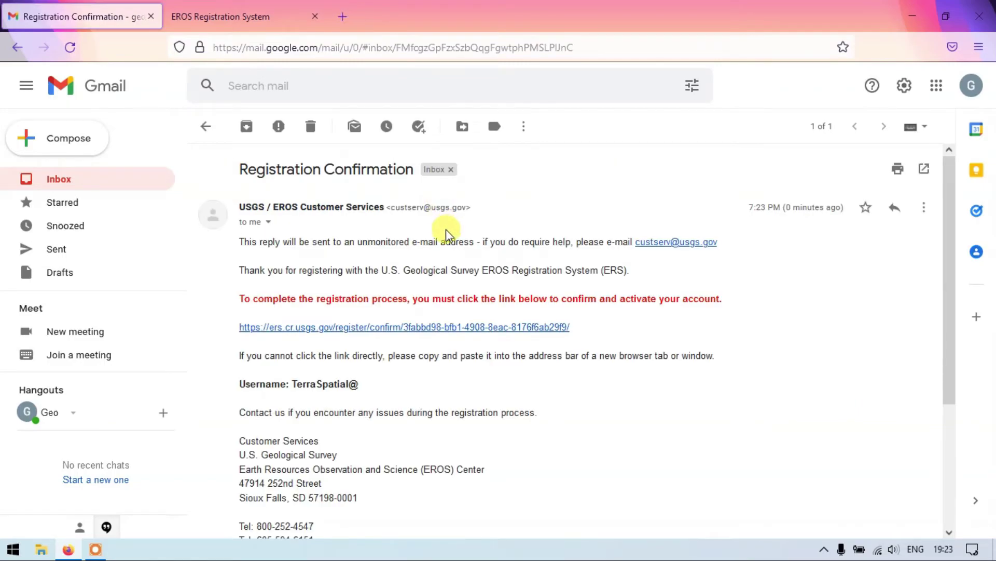
Note the username in the email and follow the account confirmation link.
left_click_drag(245, 303, 429, 296)
left_click(431, 302)
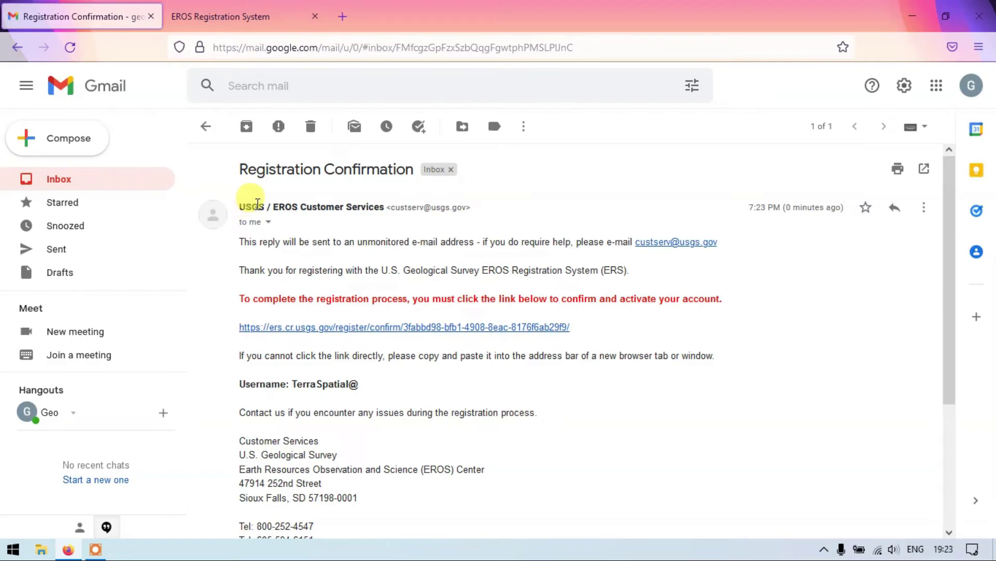
mouse_move(291, 211)
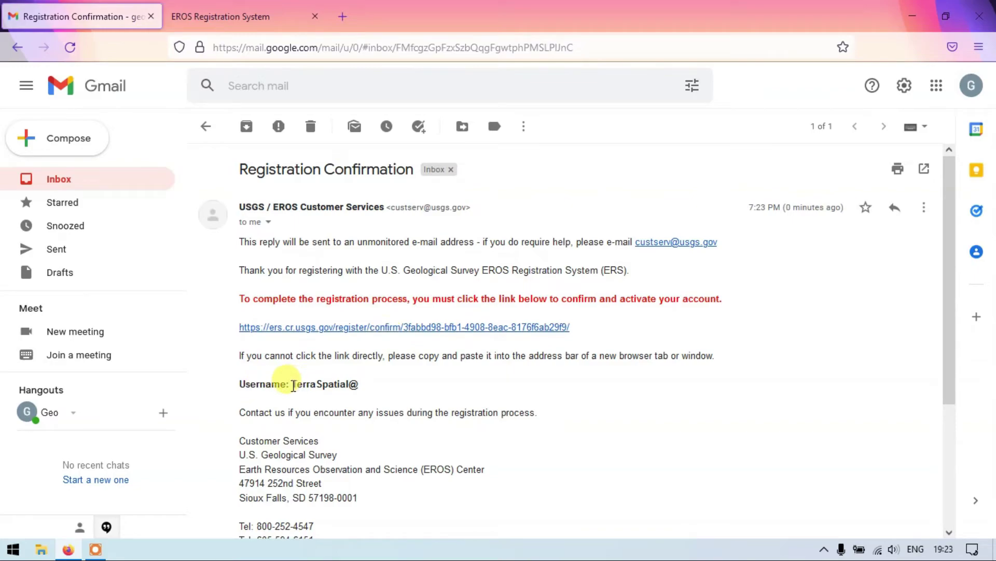
left_click_drag(293, 385, 368, 386)
left_click(440, 384)
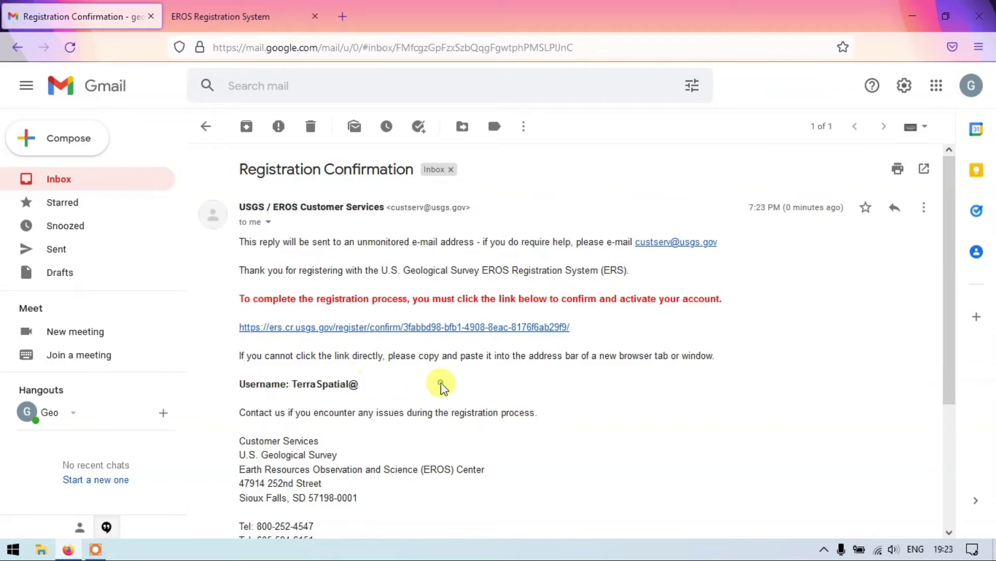
left_click(317, 328)
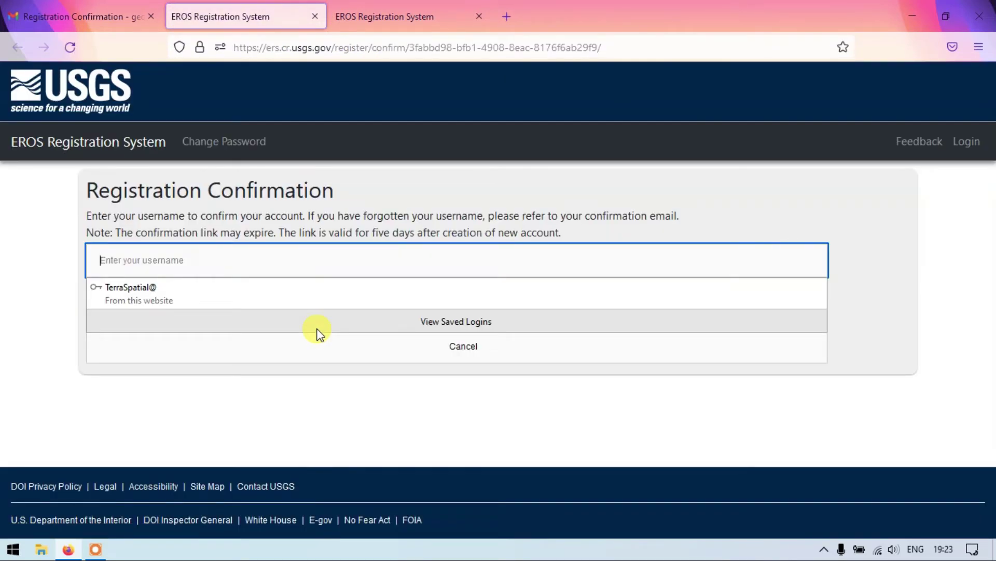
Fill the username from the saved login, verify it against the email, and submit it.
left_click(531, 414)
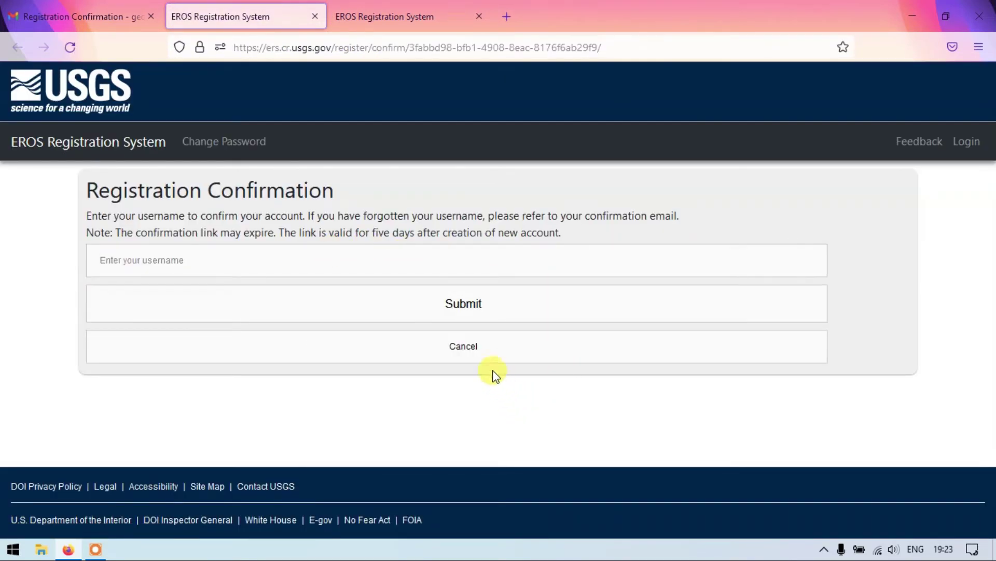
left_click(332, 261)
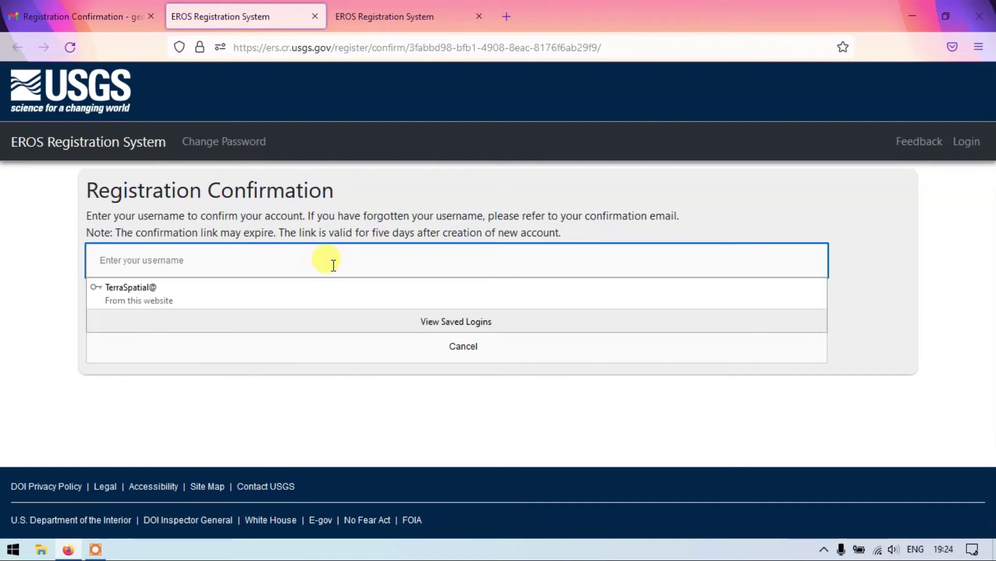
left_click(291, 290)
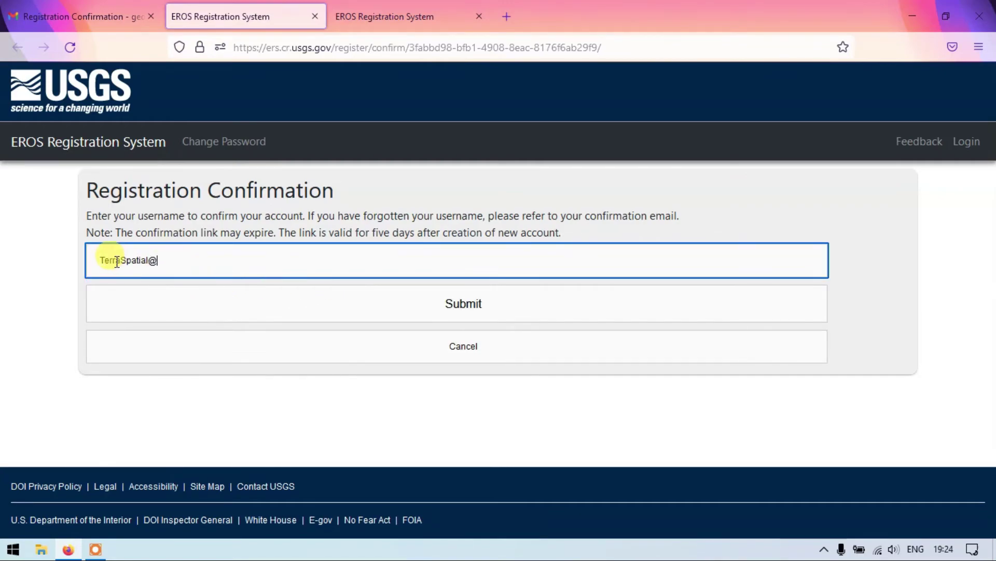
left_click(83, 19)
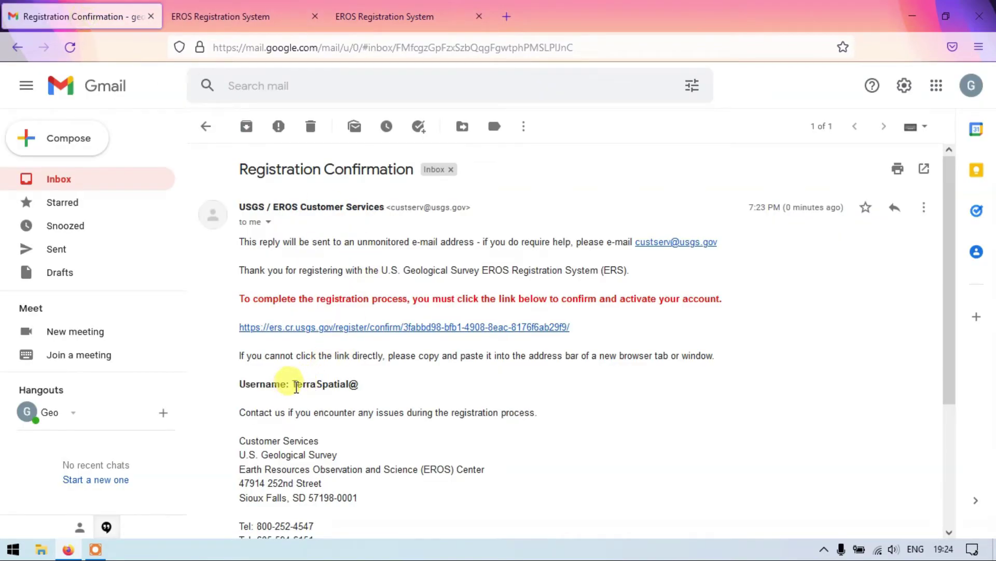
mouse_move(297, 383)
left_mouse_down()
mouse_move(362, 385)
mouse_move(292, 384)
left_mouse_up()
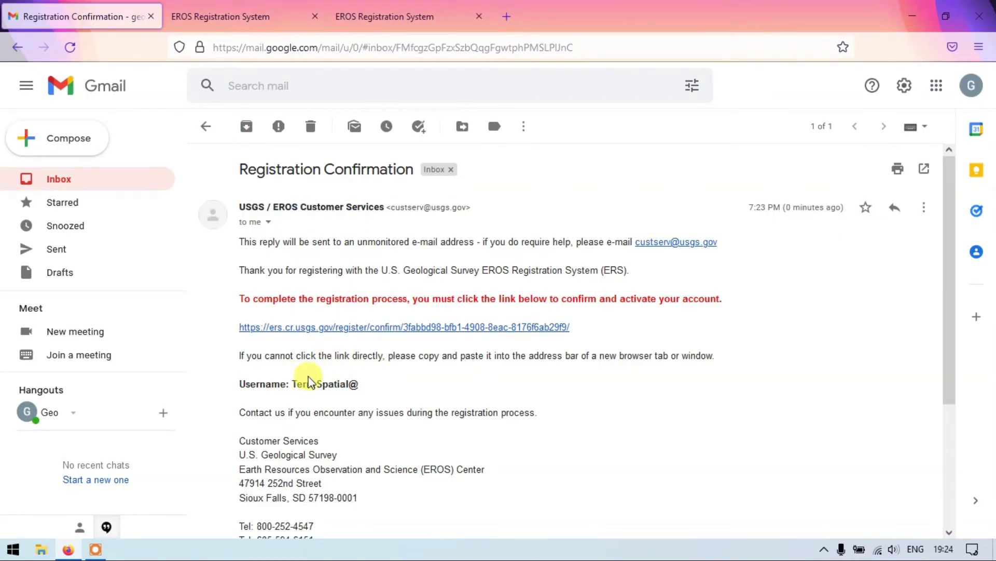
left_click(218, 16)
left_click(472, 403)
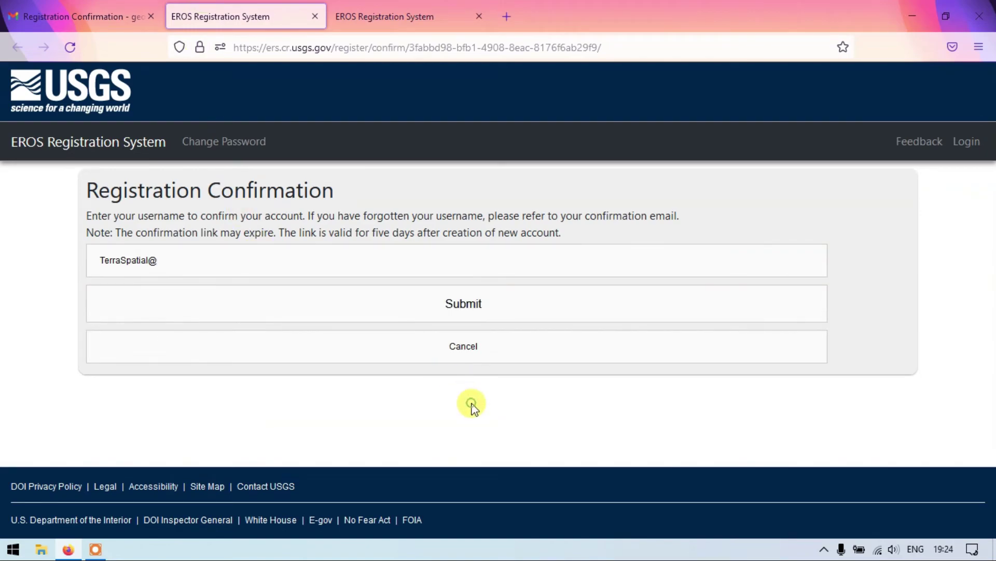
left_click(431, 306)
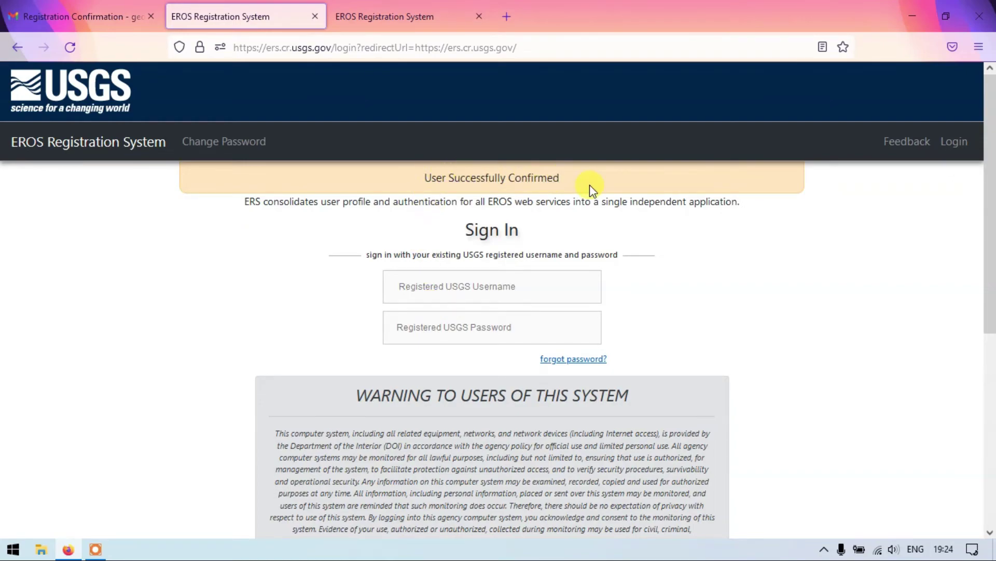
Sign in with the saved username and password to reach the account profile page.
left_click(955, 146)
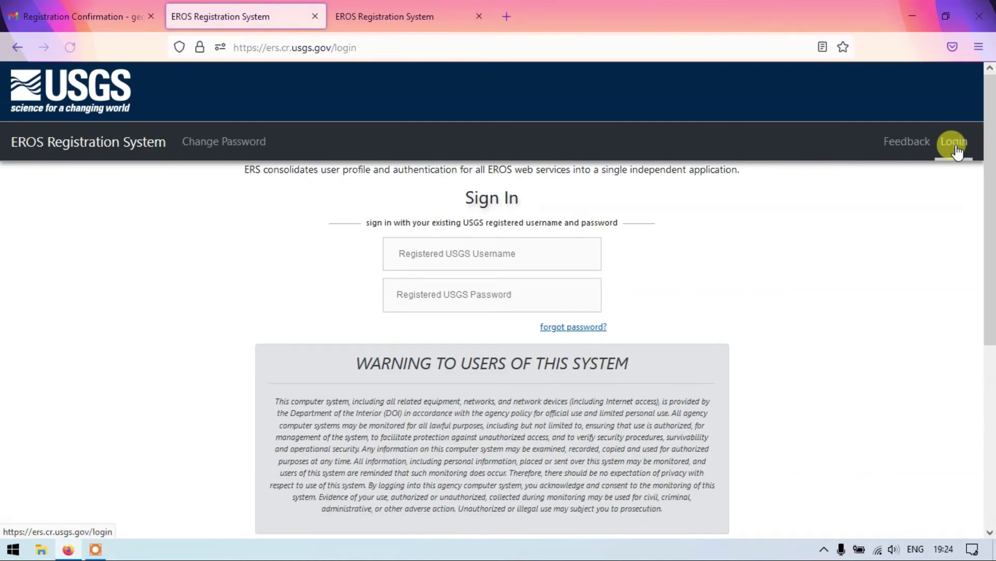
left_click(484, 253)
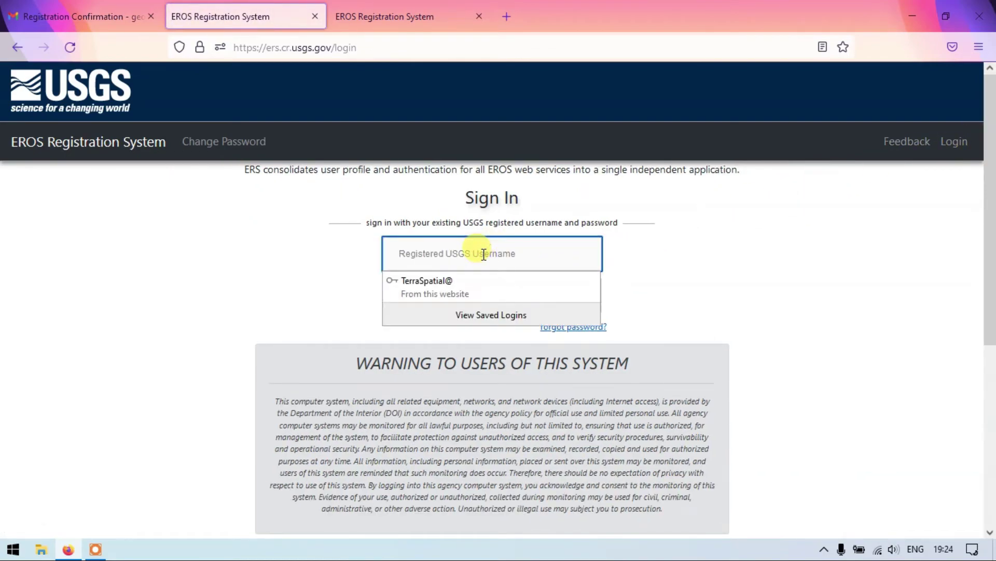
left_click(452, 280)
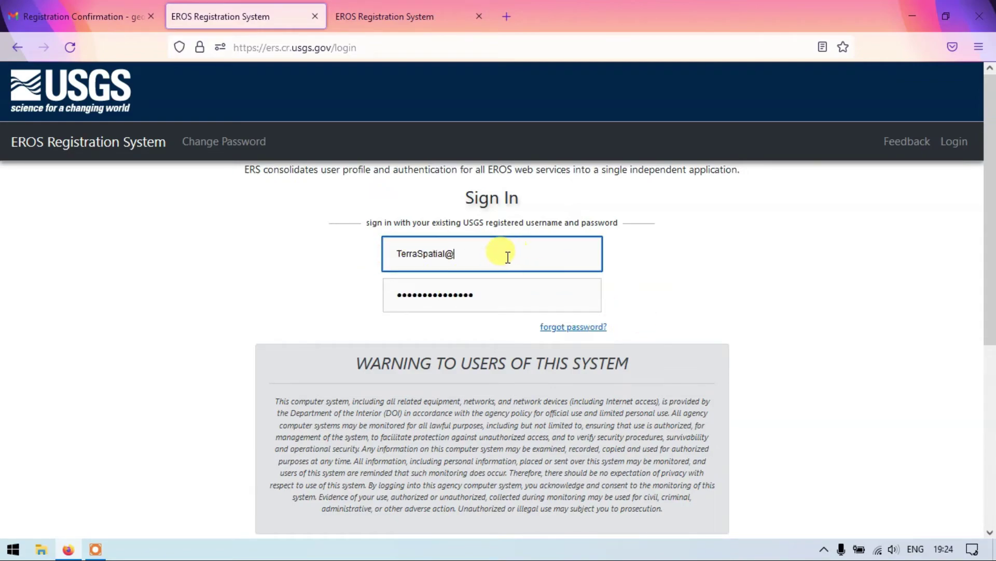
scroll(492, 260, "down", 4)
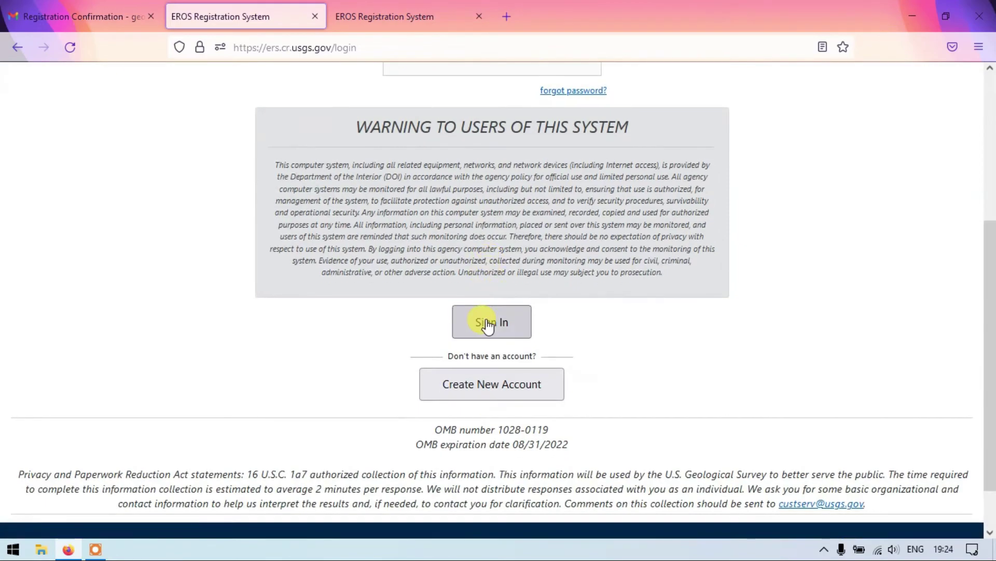
left_click(488, 327)
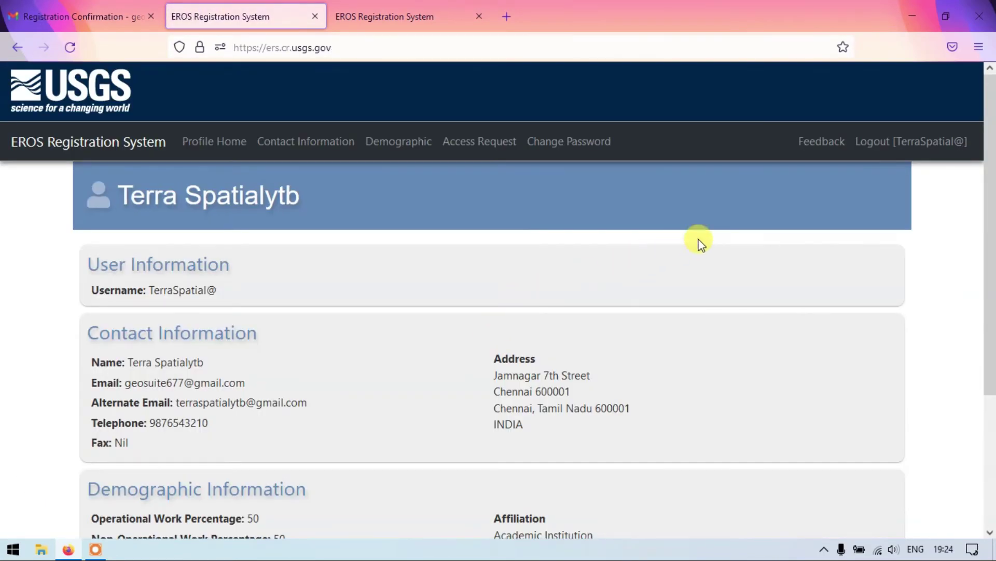
scroll(627, 220, "down", 1)
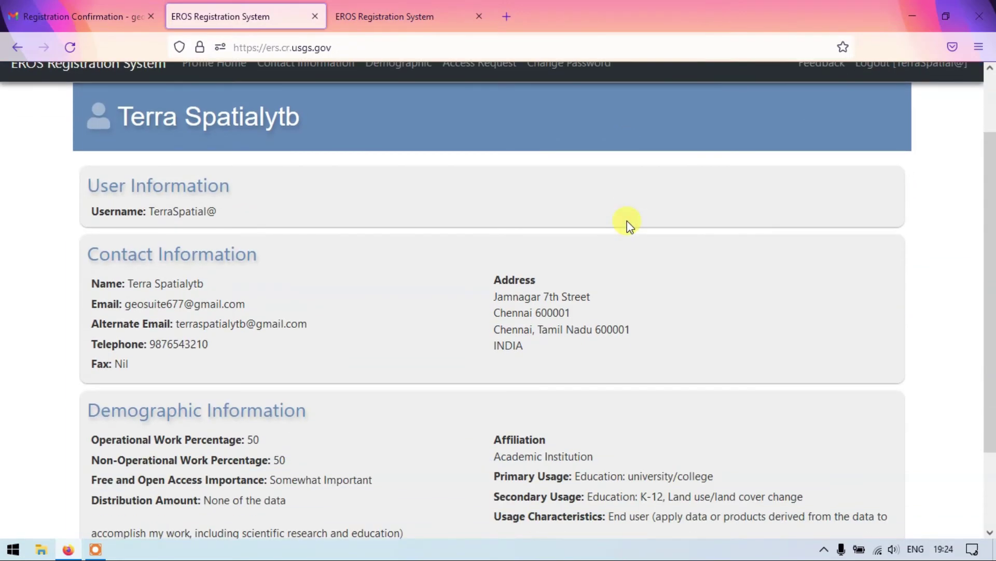
scroll(627, 220, "up", 1)
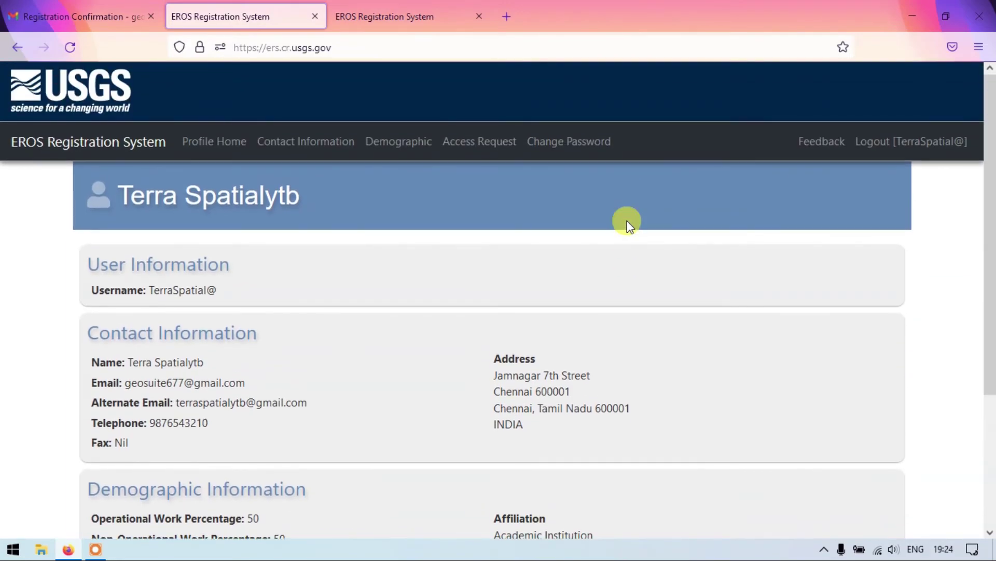
Close the extra registration tab and run a Google search for 'earthexplorer' in a new tab.
left_click(479, 16)
left_click(342, 12)
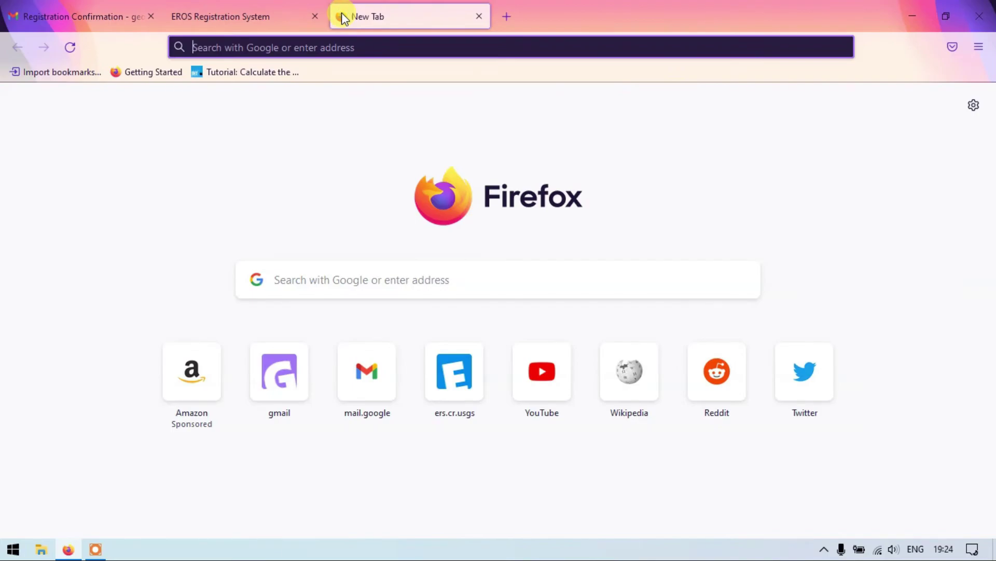
type("eart")
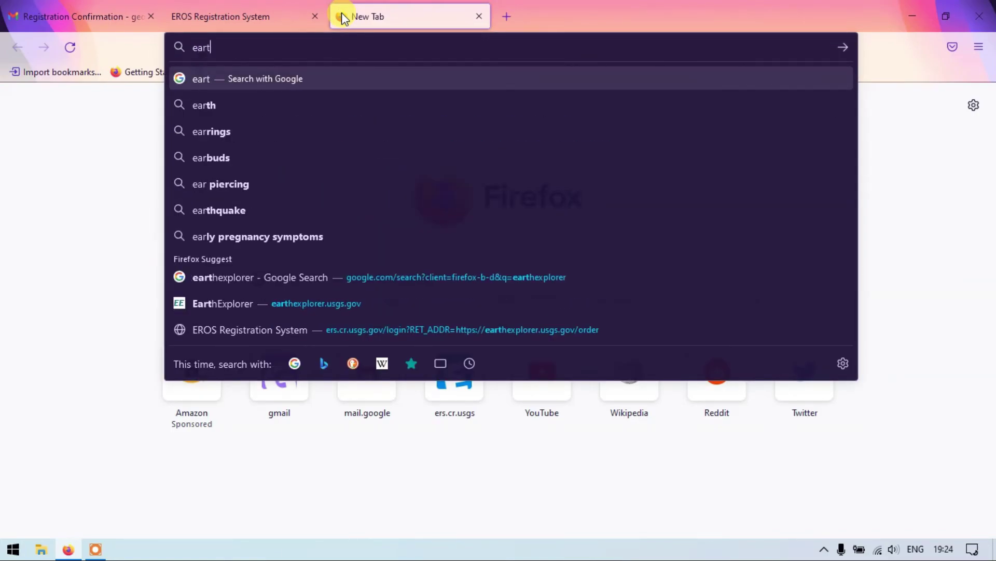
type("hex")
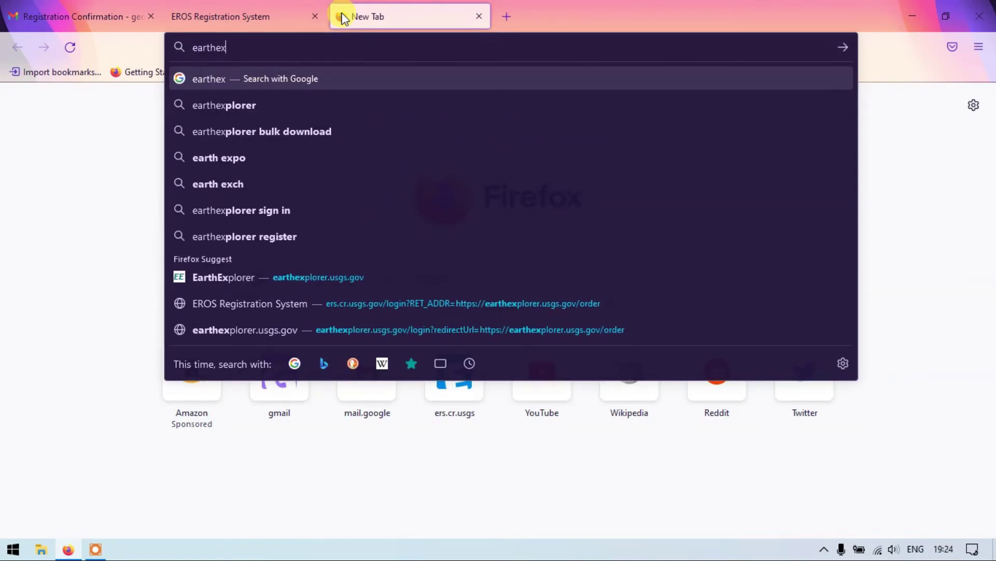
type("plorer")
key("Return")
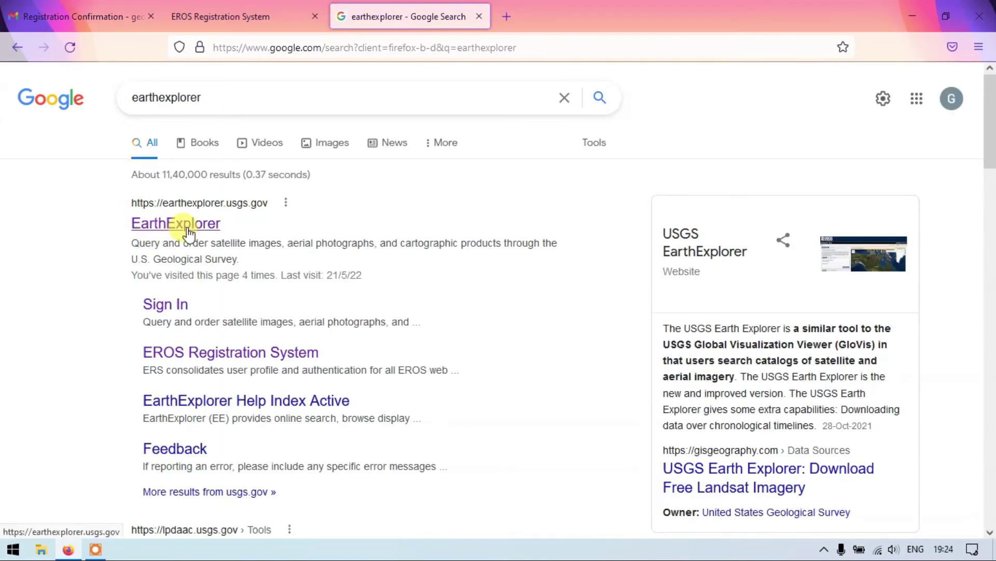
Open the USGS EarthExplorer site from the Google results.
left_click(179, 232)
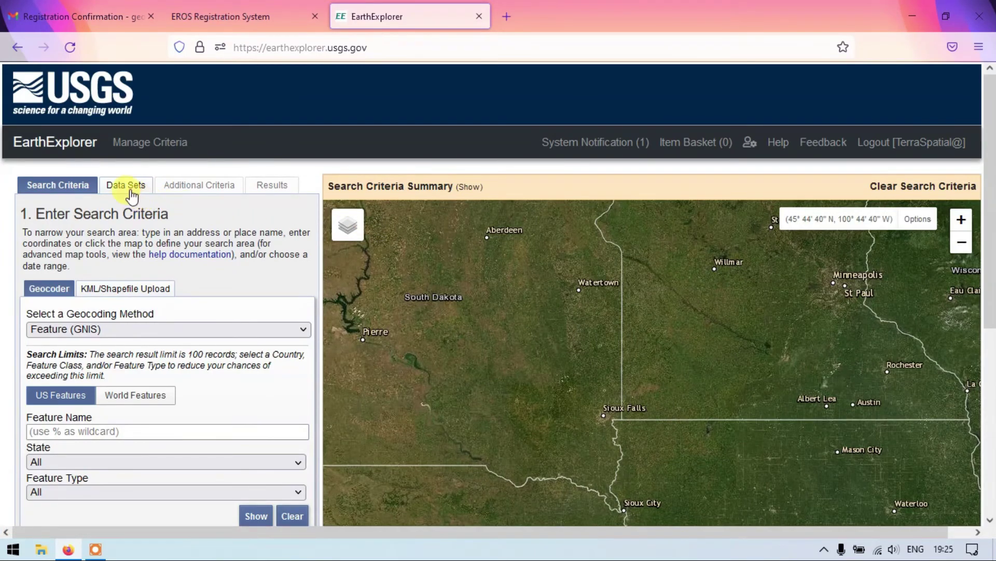
scroll(208, 329, "down", 2)
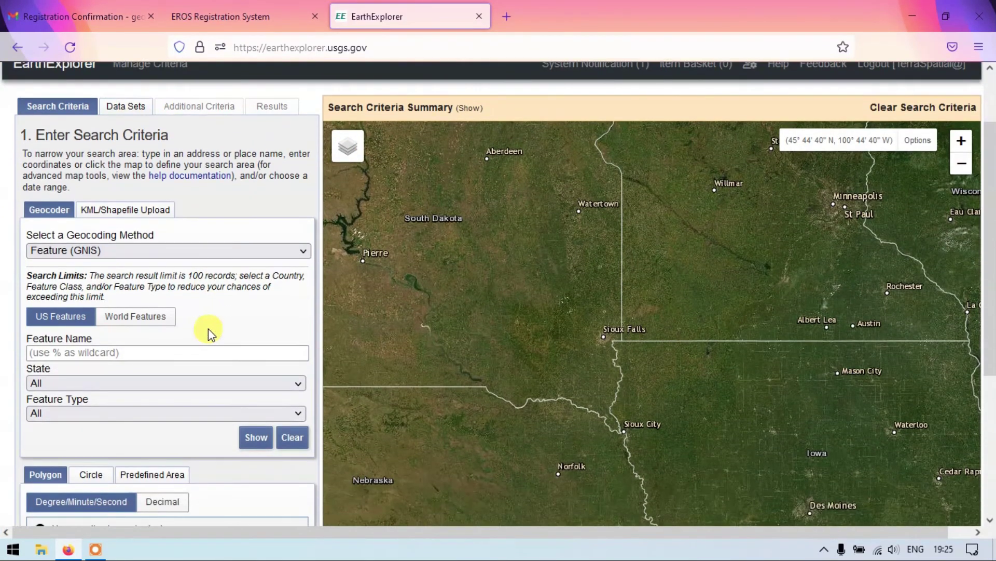
left_click(185, 348)
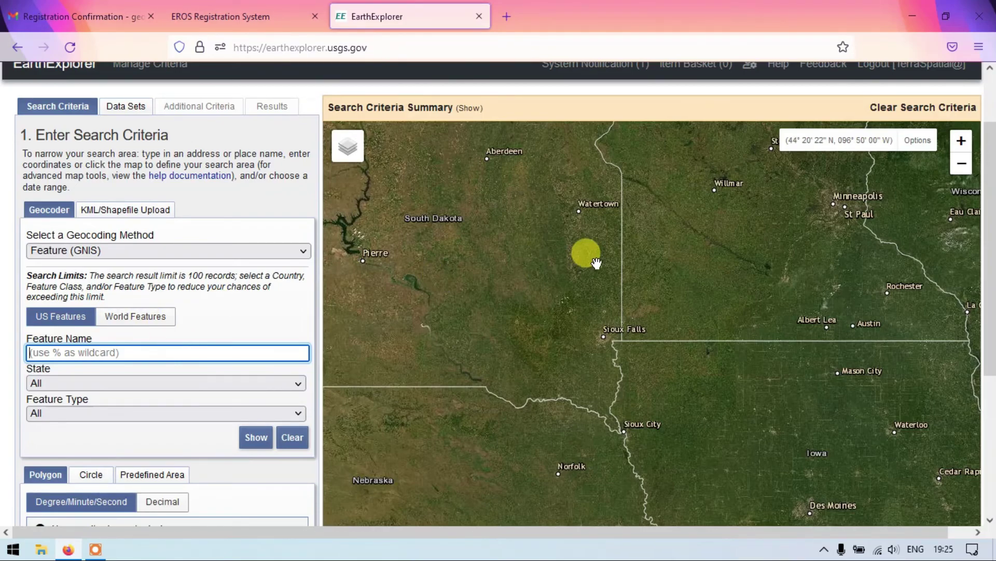
scroll(613, 280, "down", 3)
Pan and zoom to Charleston, SC, placing the search point at 32° 50' 50" N, 079° 58' 59" W.
left_click_drag(668, 378, 474, 258)
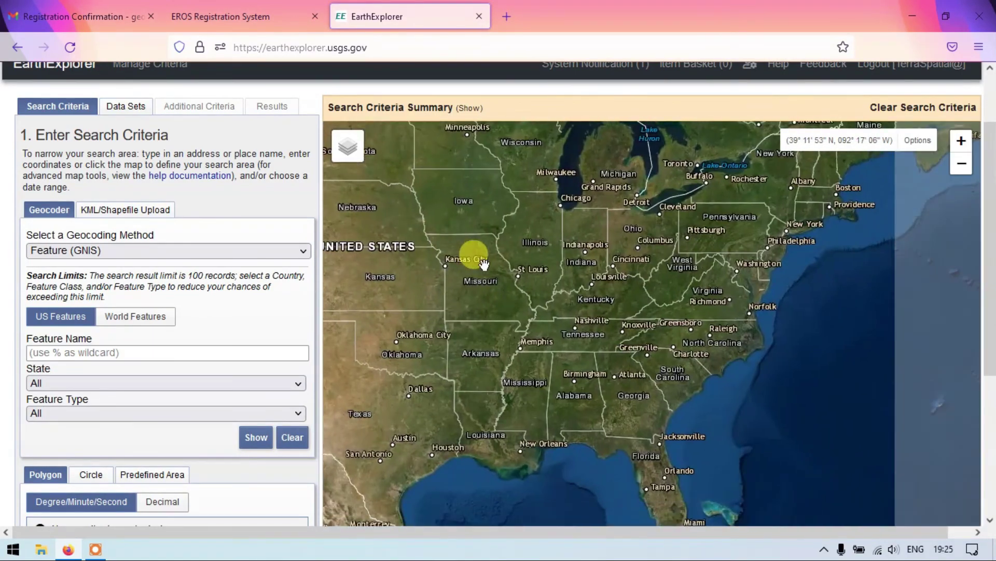
scroll(625, 358, "up", 3)
scroll(647, 349, "down", 1)
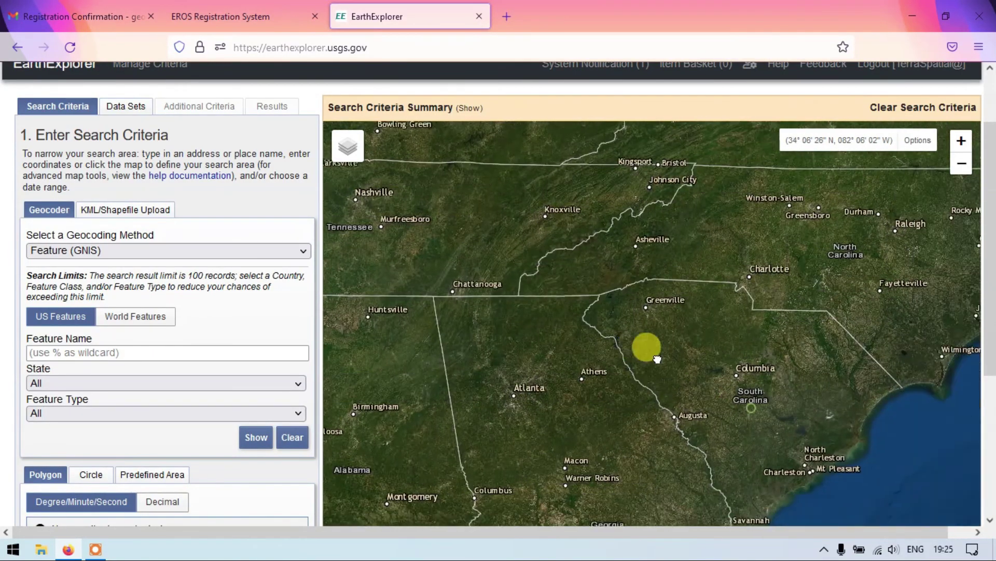
scroll(685, 340, "up", 2)
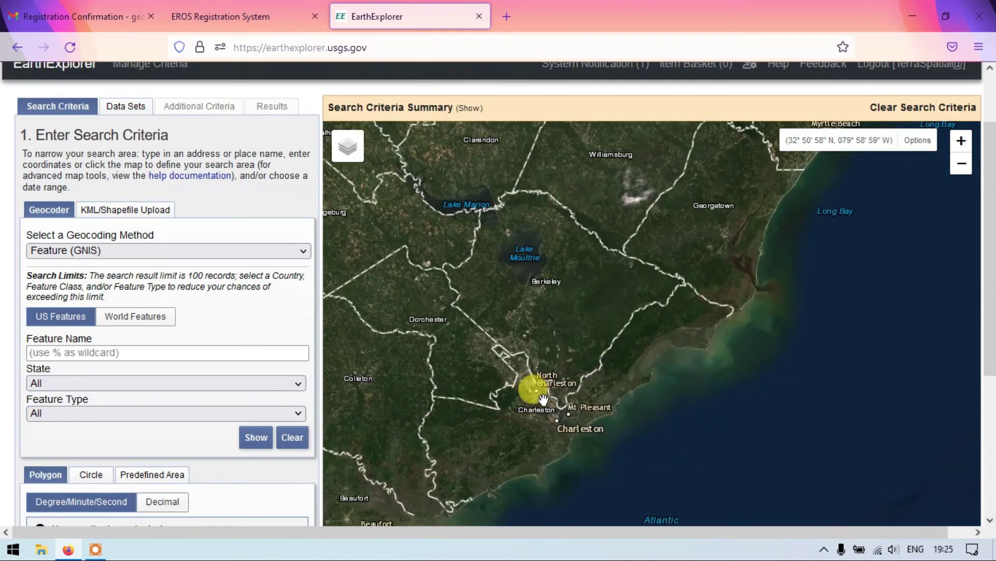
left_click(544, 400)
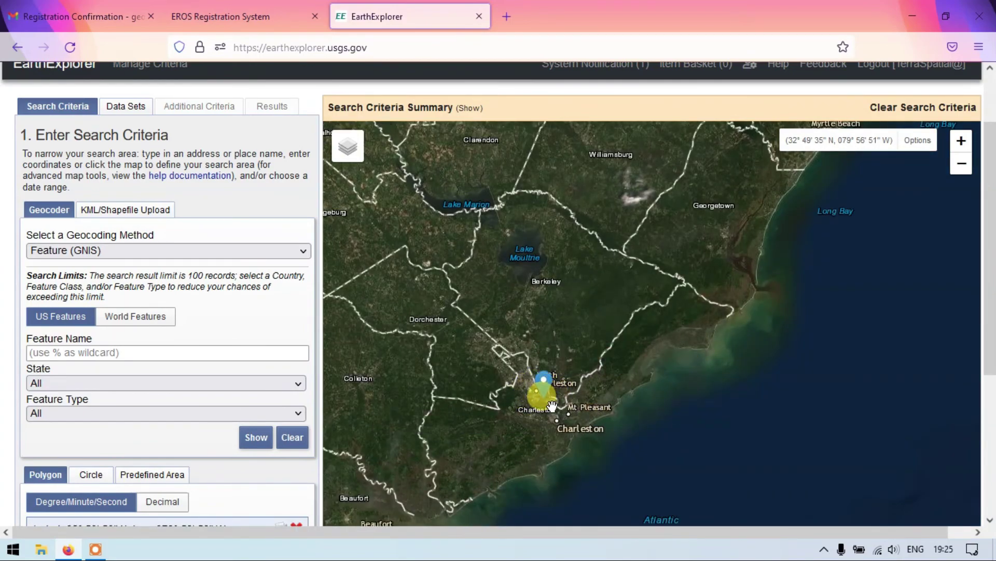
scroll(545, 409, "up", 2)
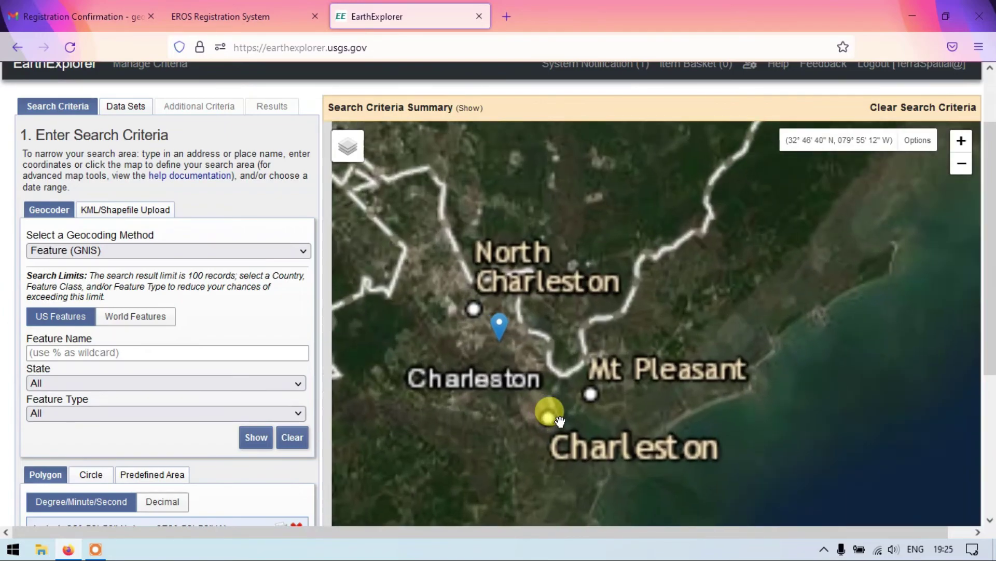
scroll(496, 336, "down", 2)
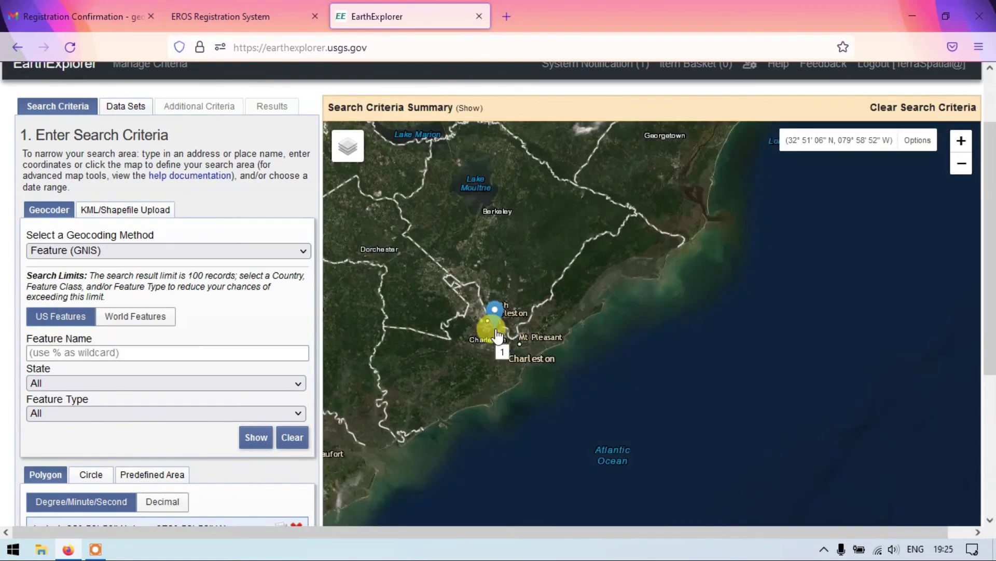
left_click(497, 317)
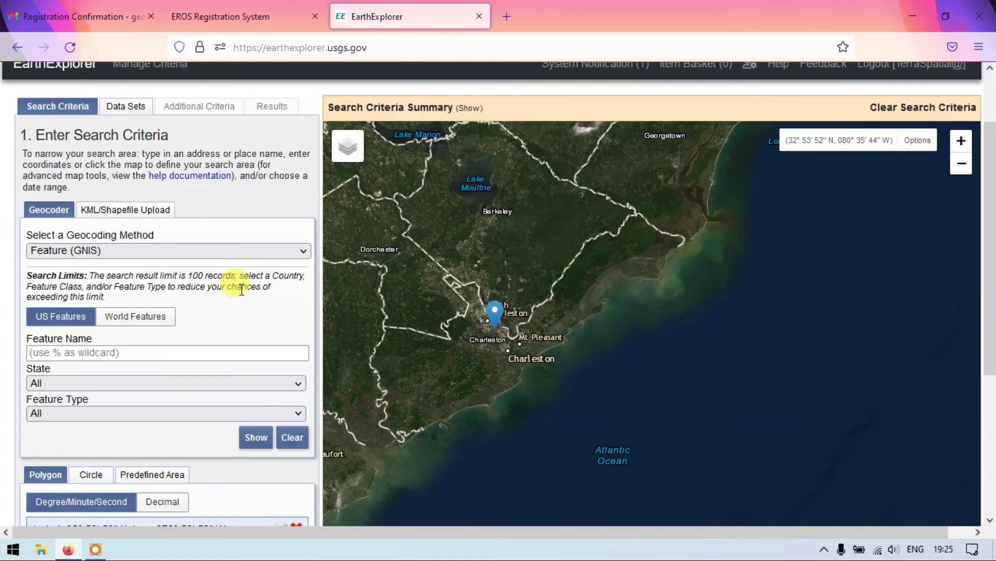
scroll(241, 288, "down", 3)
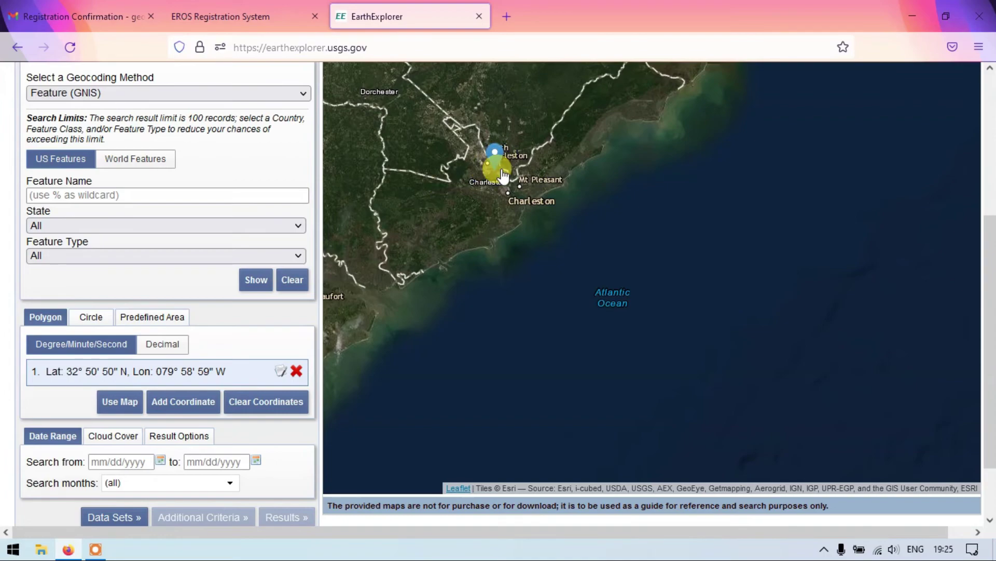
scroll(240, 187, "up", 3)
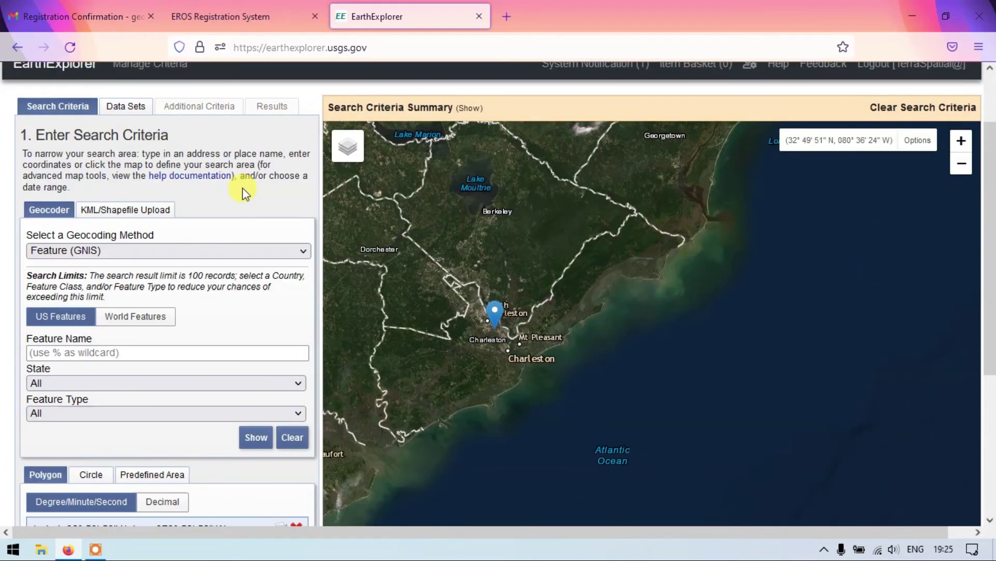
Check SRTM 1 Arc-Second Global under Digital Elevation > SRTM and list the matching results.
left_click(126, 107)
scroll(83, 345, "down", 1)
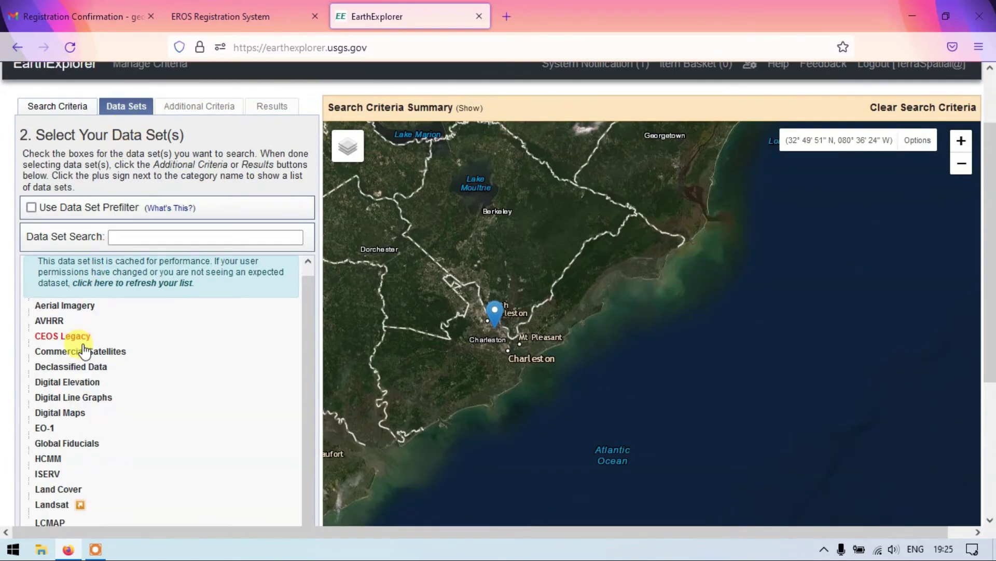
scroll(91, 383, "down", 2)
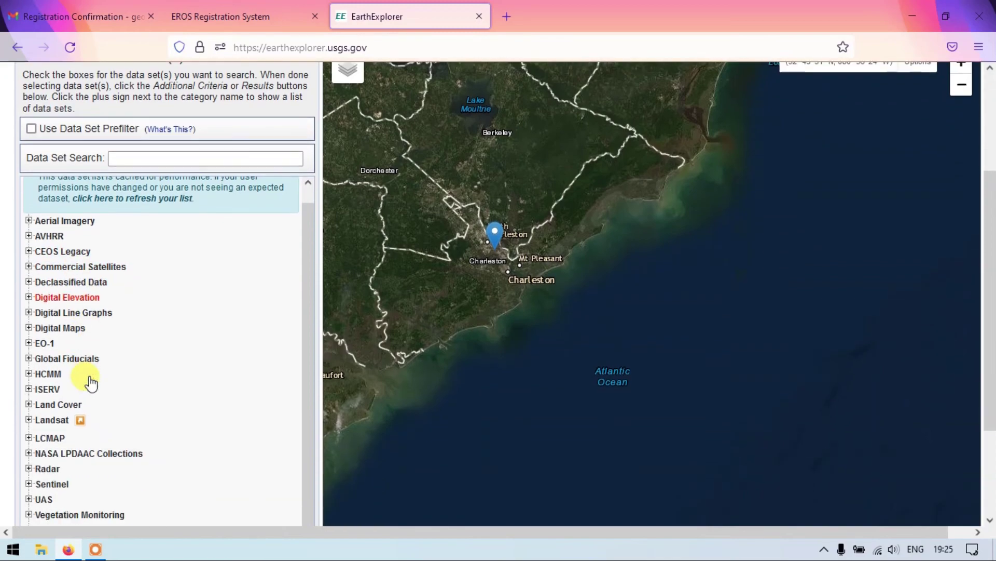
left_click(29, 297)
scroll(57, 296, "down", 3)
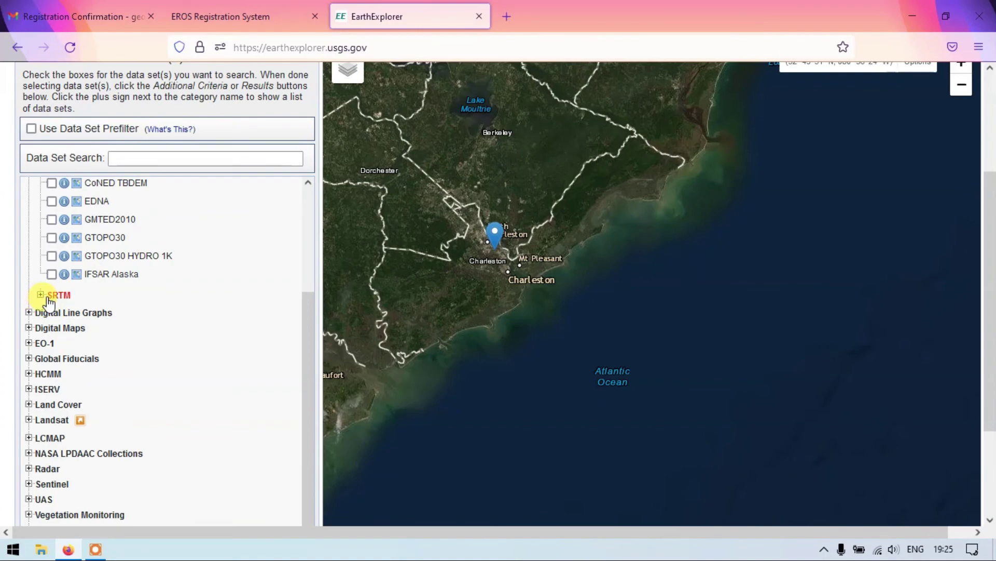
left_click(47, 297)
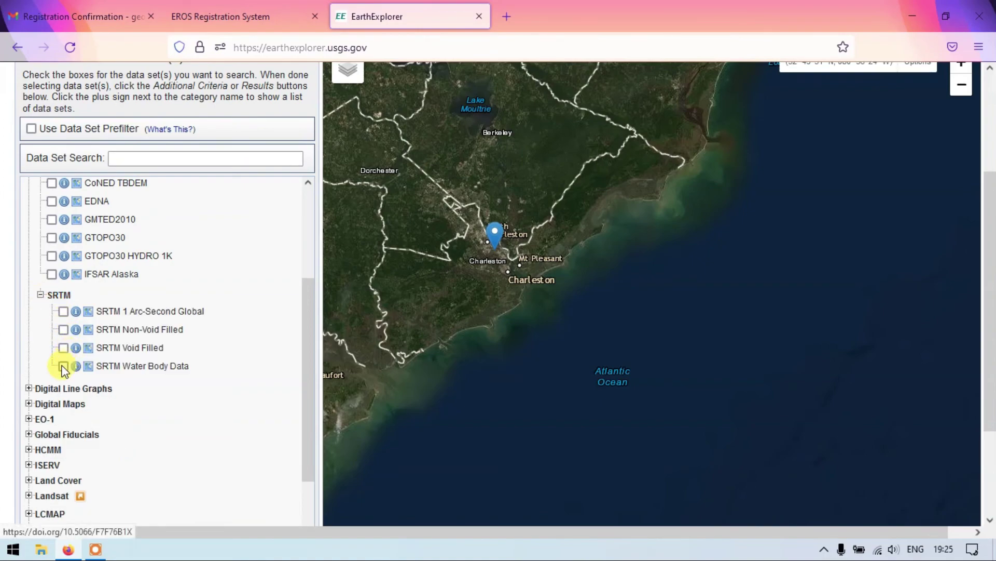
left_click(62, 312)
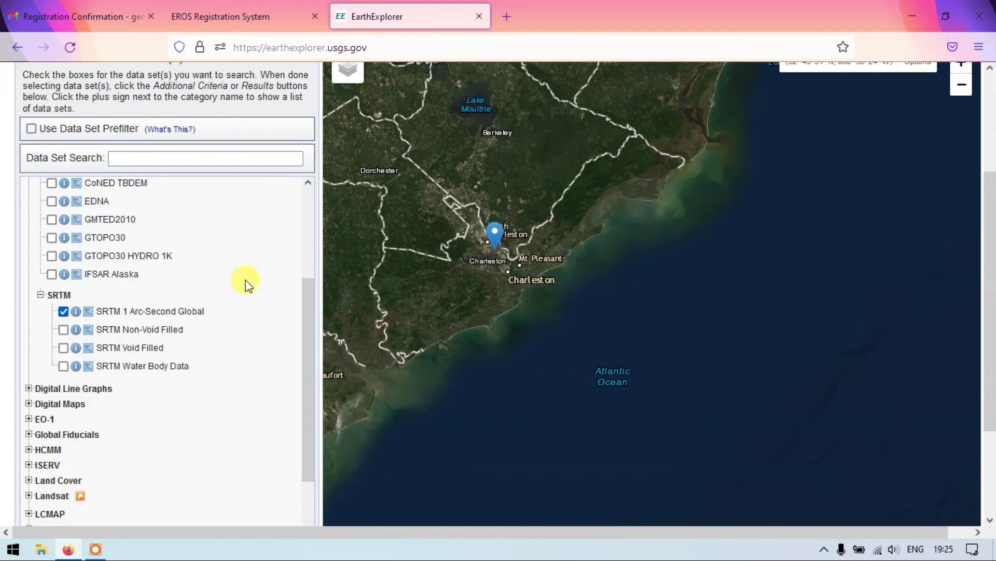
scroll(245, 283, "down", 3)
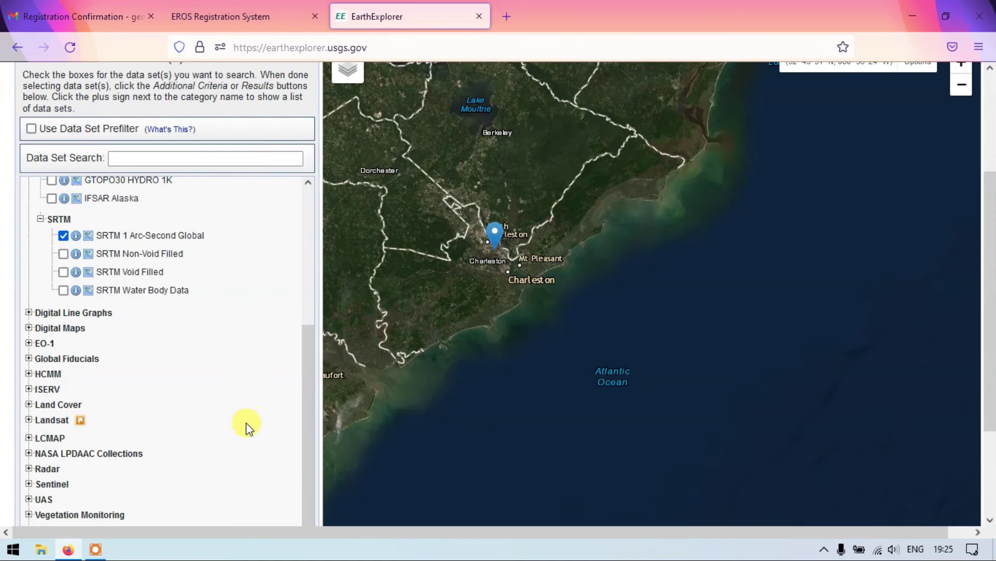
scroll(245, 425, "down", 3)
left_click(290, 424)
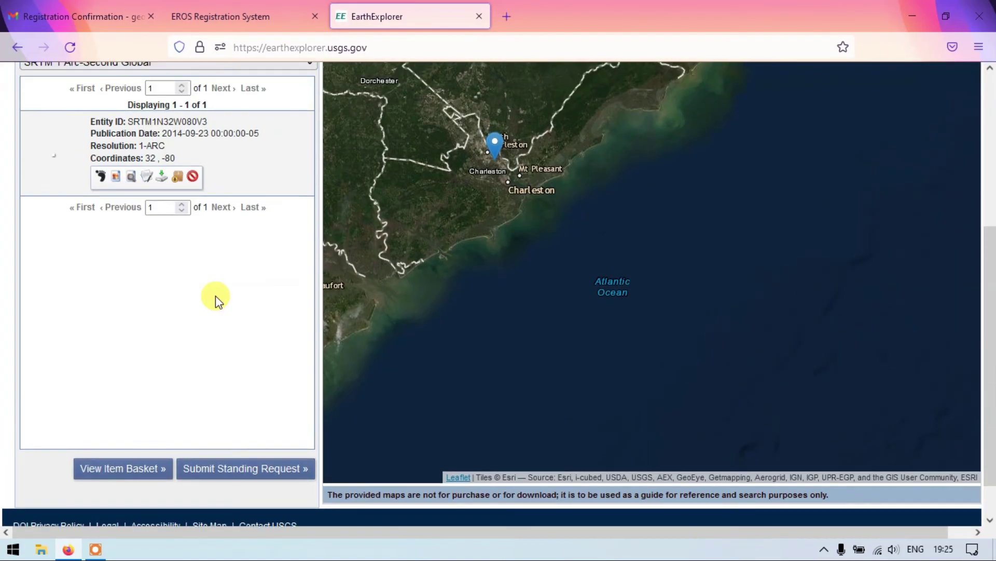
Show tile SRTM1N32W080V3's browse overlay without its footprint and bring up its download options.
scroll(216, 295, "up", 4)
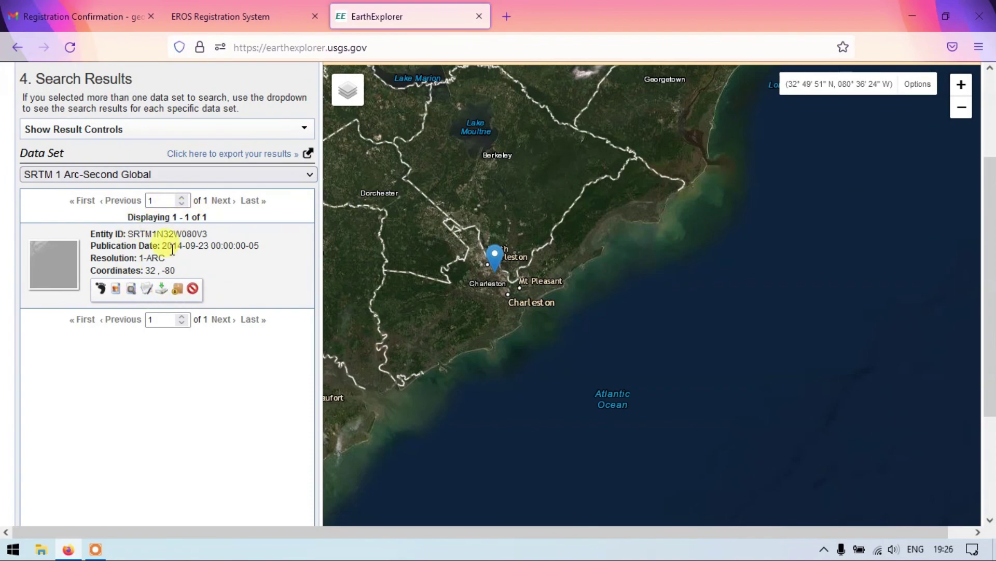
left_click(104, 290)
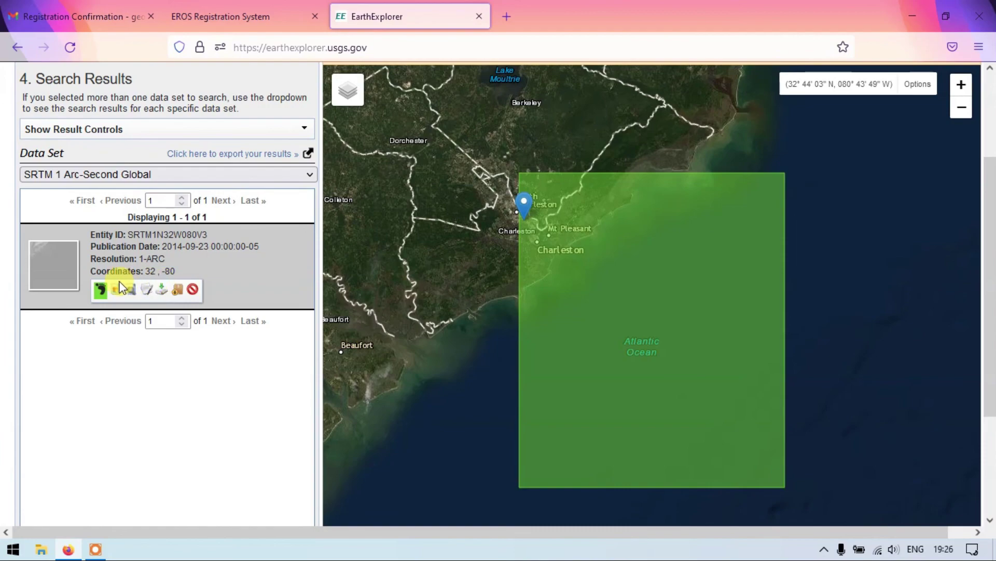
left_click(116, 290)
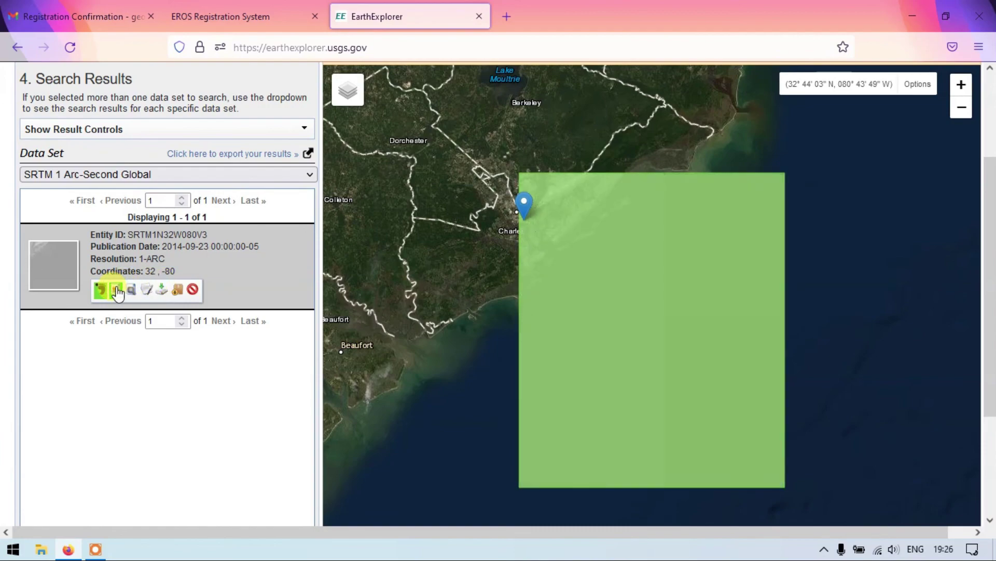
left_click(99, 290)
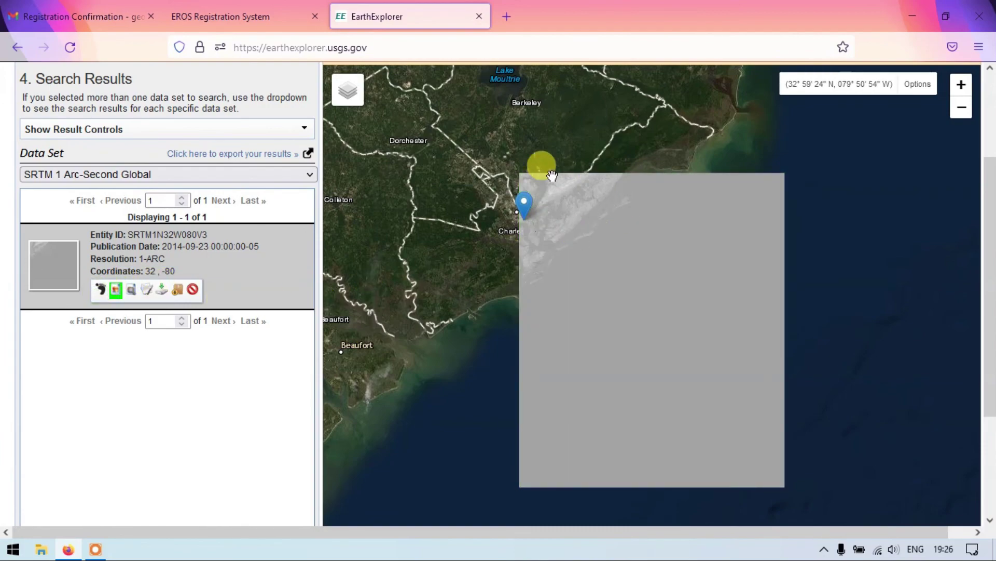
left_click(162, 289)
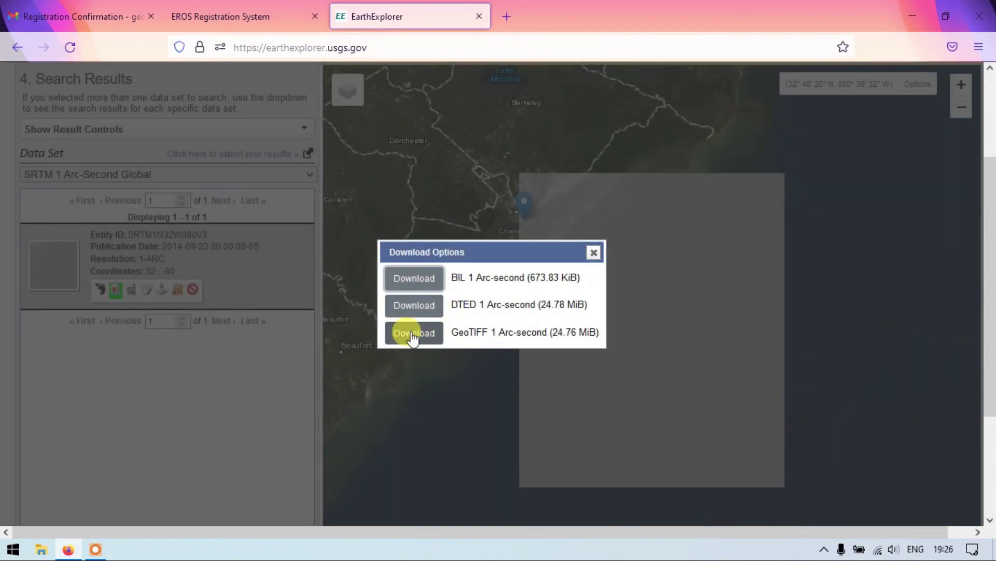
Download the GeoTIFF 1 Arc-second file n32_w080_1arc_v3.tif after allowing pop-ups, then close the dialog.
left_click(408, 335)
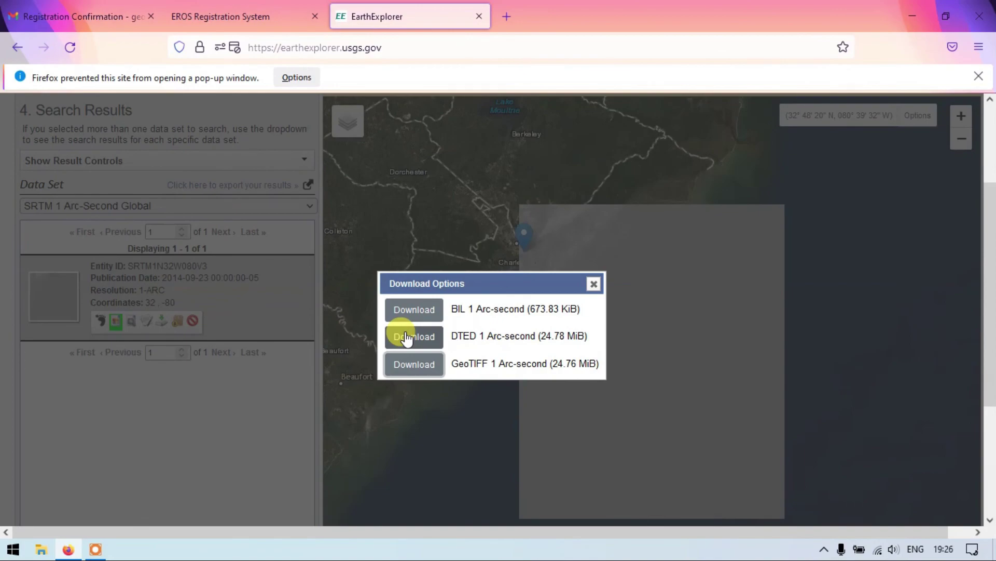
left_click(290, 78)
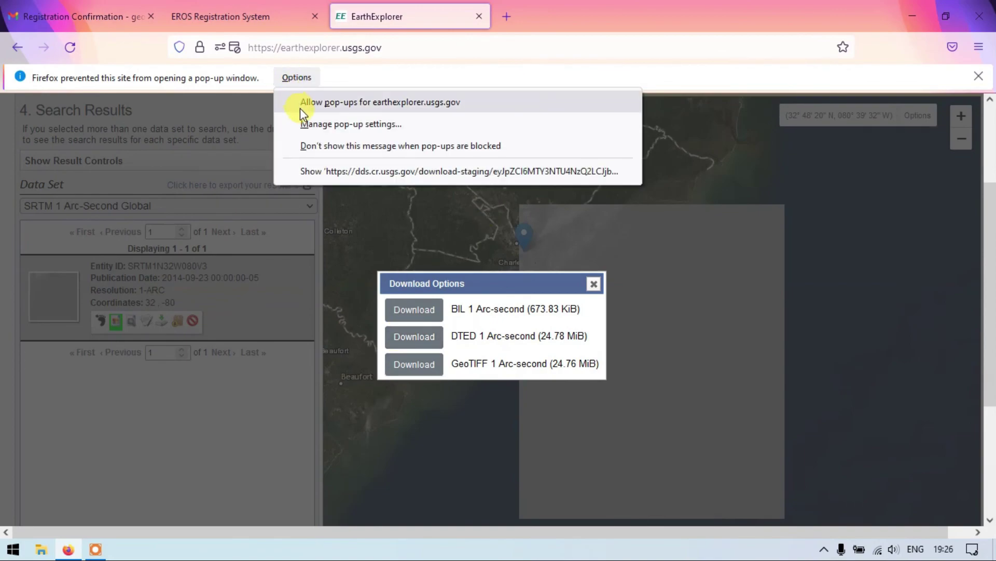
left_click(312, 103)
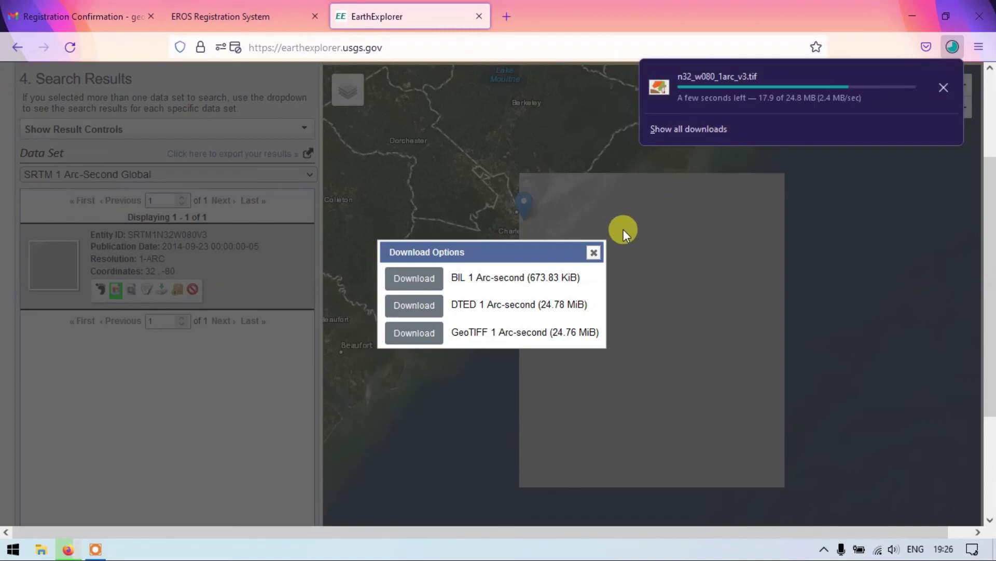
left_click(594, 252)
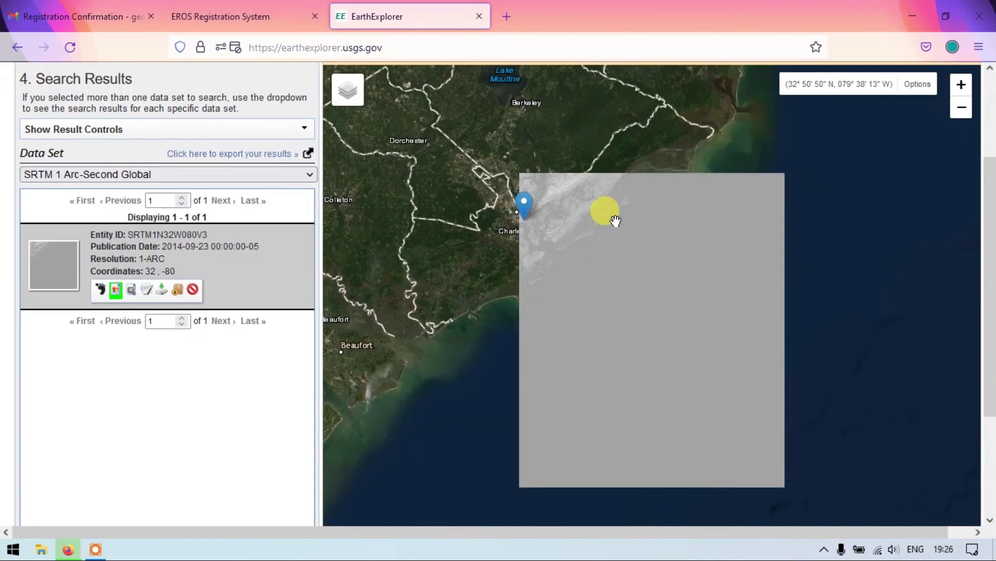